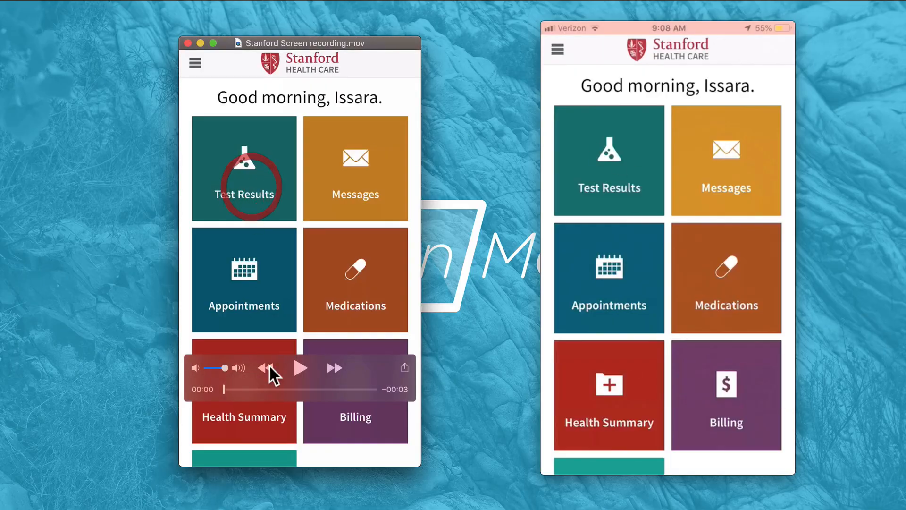
# Play and scrub through the original and fixed Stanford screen recordings to compare the Messages transition
pyautogui.moveTo(266, 394); pyautogui.dragTo(213, 387)
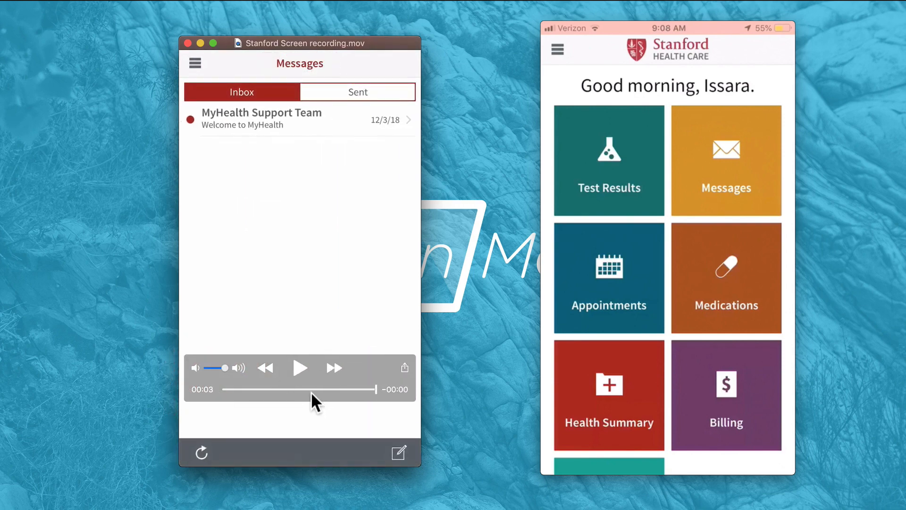
pyautogui.click(268, 390)
pyautogui.moveTo(268, 389)
pyautogui.mouseDown()
pyautogui.moveTo(321, 390)
pyautogui.moveTo(271, 383)
pyautogui.mouseUp()
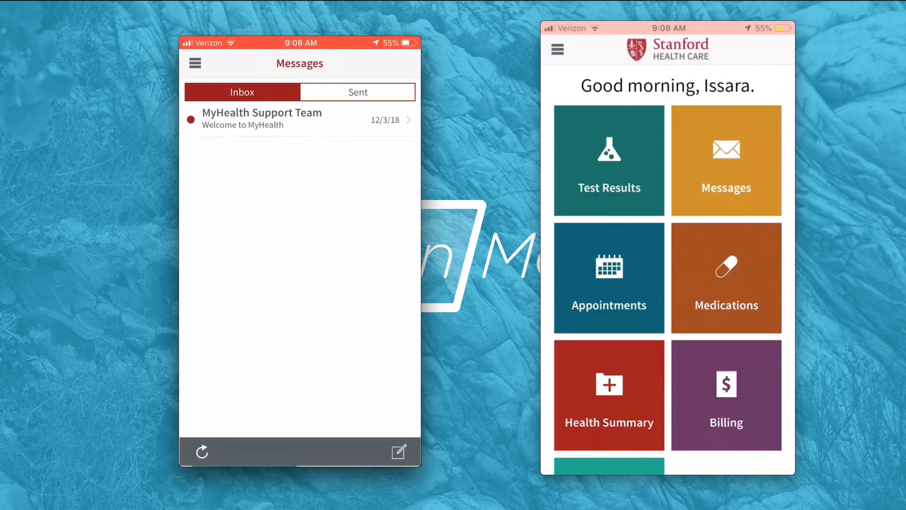
pyautogui.press('space')
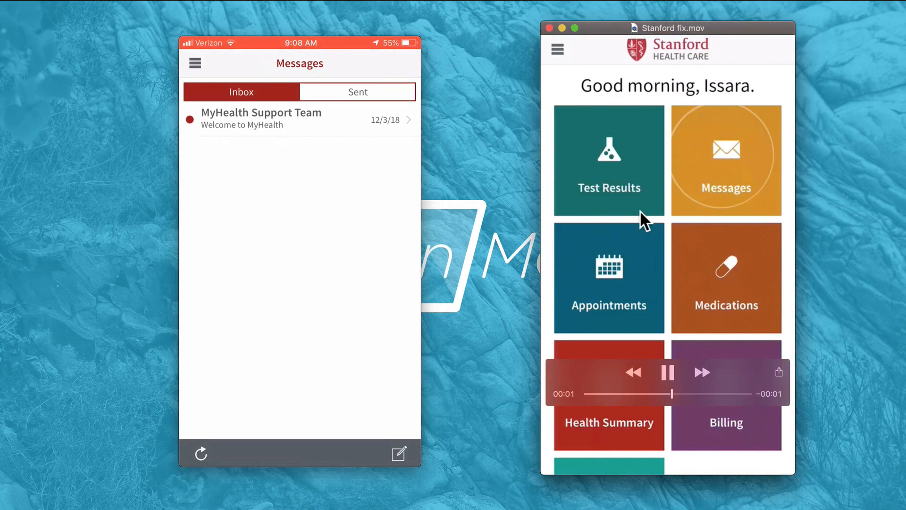
pyautogui.press('space')
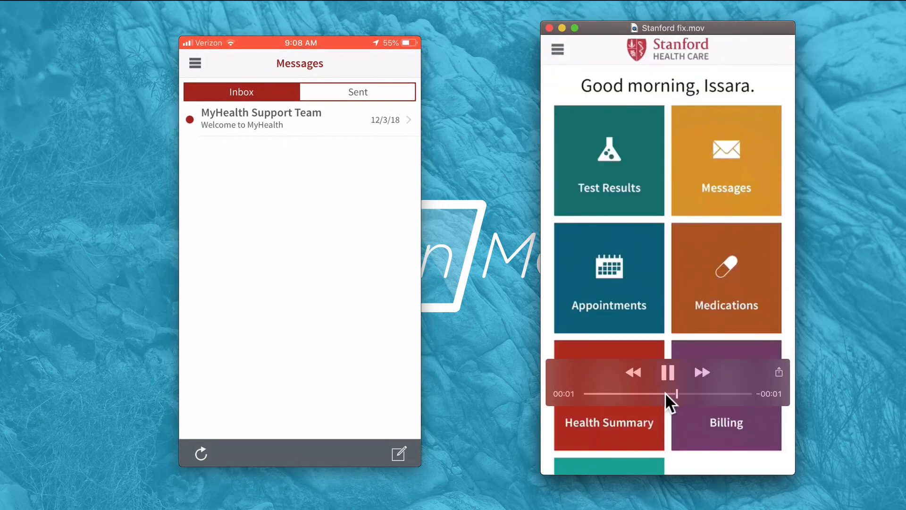
pyautogui.press('space')
pyautogui.moveTo(662, 395); pyautogui.dragTo(685, 394)
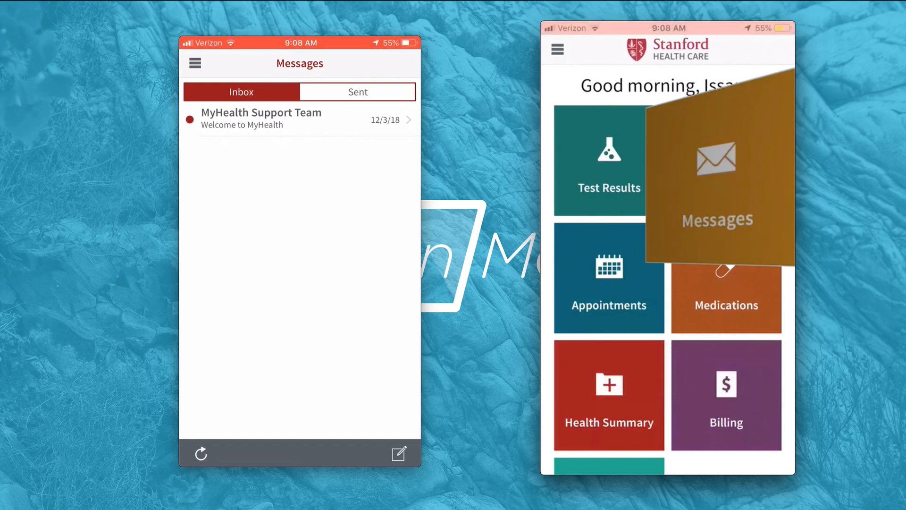
# Scrub through both recordings again to compare the Messages card-flip frames side by side
pyautogui.moveTo(226, 167)
pyautogui.click(253, 181)
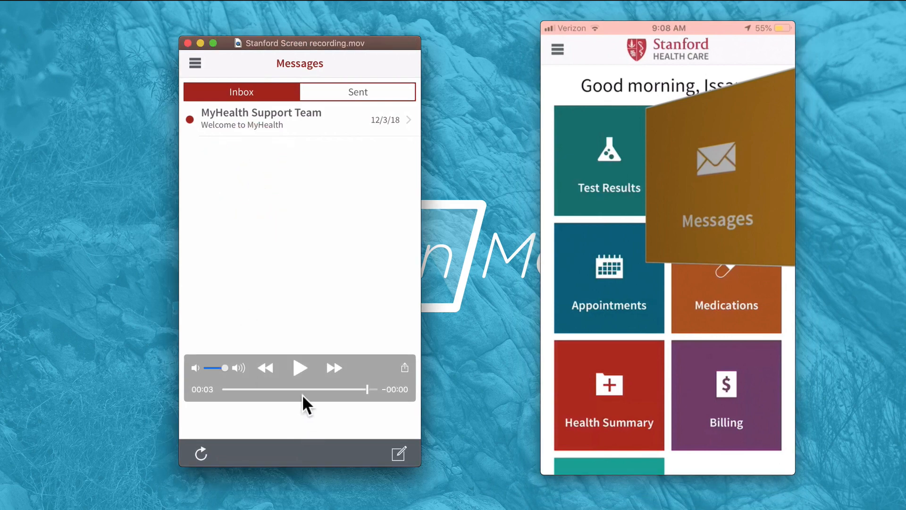
pyautogui.moveTo(321, 390); pyautogui.dragTo(315, 389)
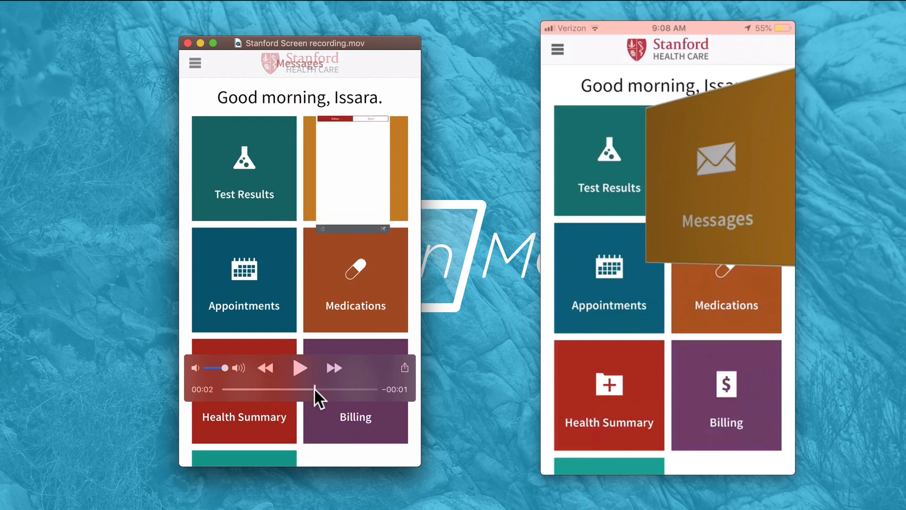
pyautogui.moveTo(315, 389); pyautogui.dragTo(334, 389)
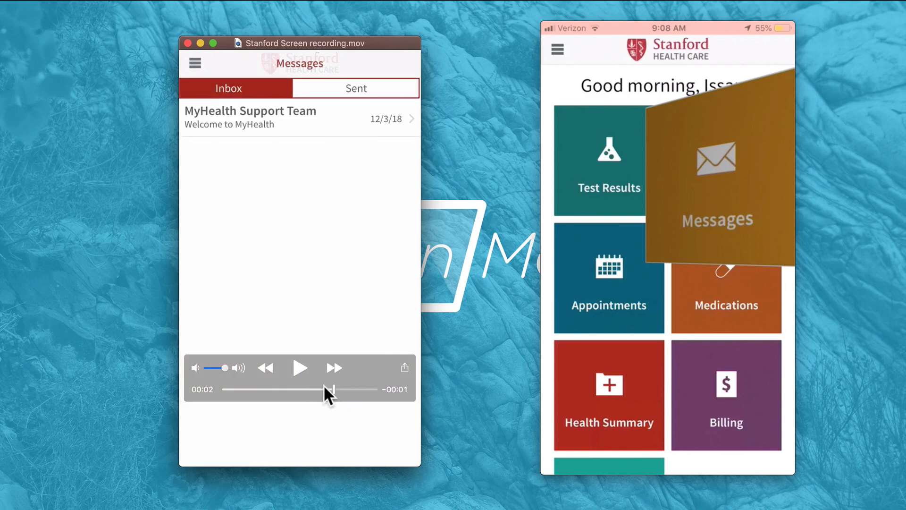
pyautogui.moveTo(324, 385)
pyautogui.mouseDown()
pyautogui.moveTo(309, 386)
pyautogui.moveTo(330, 384)
pyautogui.mouseUp()
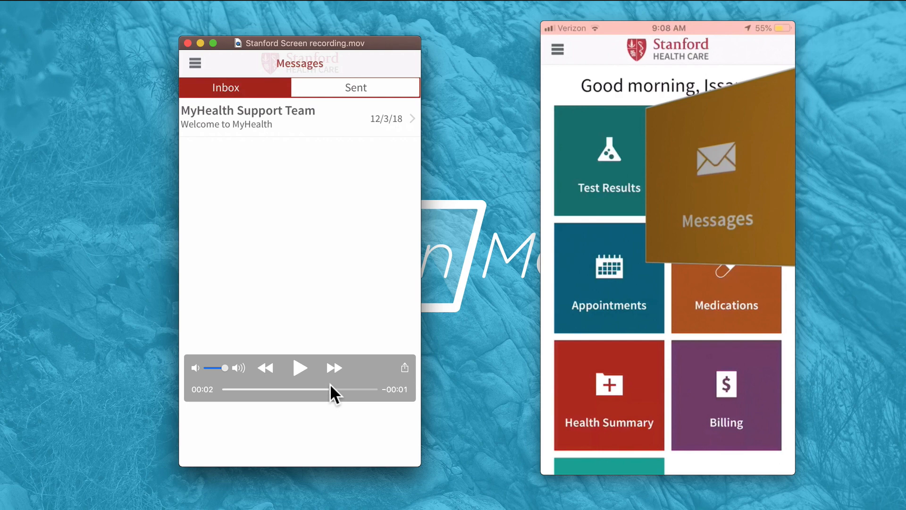
pyautogui.moveTo(330, 388)
pyautogui.mouseDown()
pyautogui.moveTo(278, 388)
pyautogui.moveTo(323, 388)
pyautogui.mouseUp()
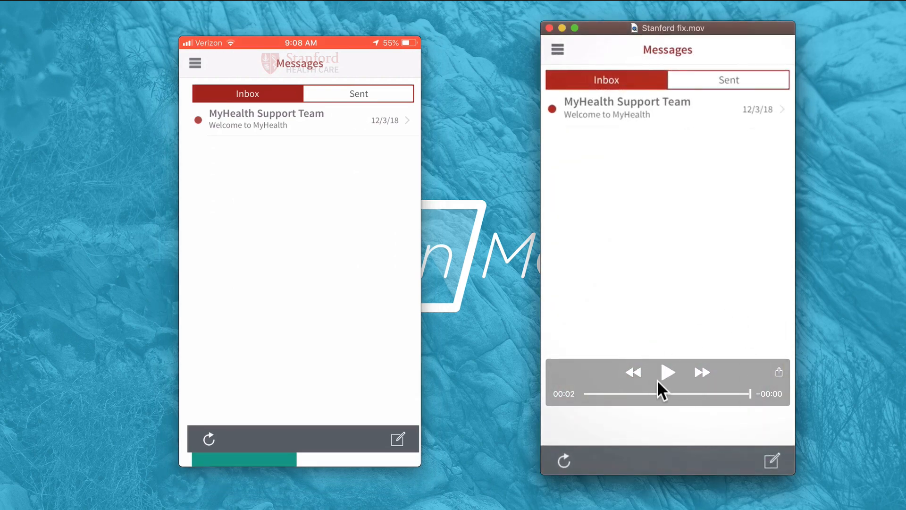
pyautogui.moveTo(659, 394); pyautogui.dragTo(729, 385)
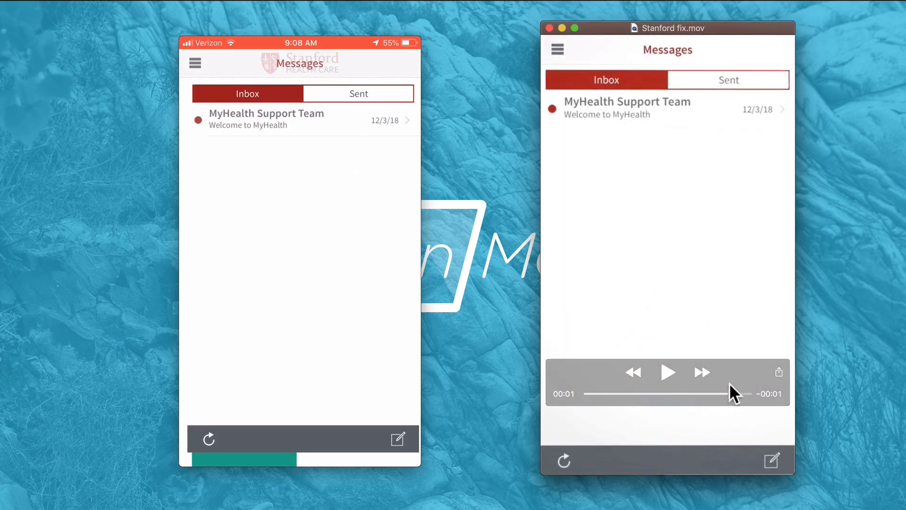
# Switch to After Effects, enlarge the timeline panel, and preview the Stanford composition from its first frame
pyautogui.press('super+Tab')
pyautogui.press('super+Tab')
pyautogui.press('super+Tab')
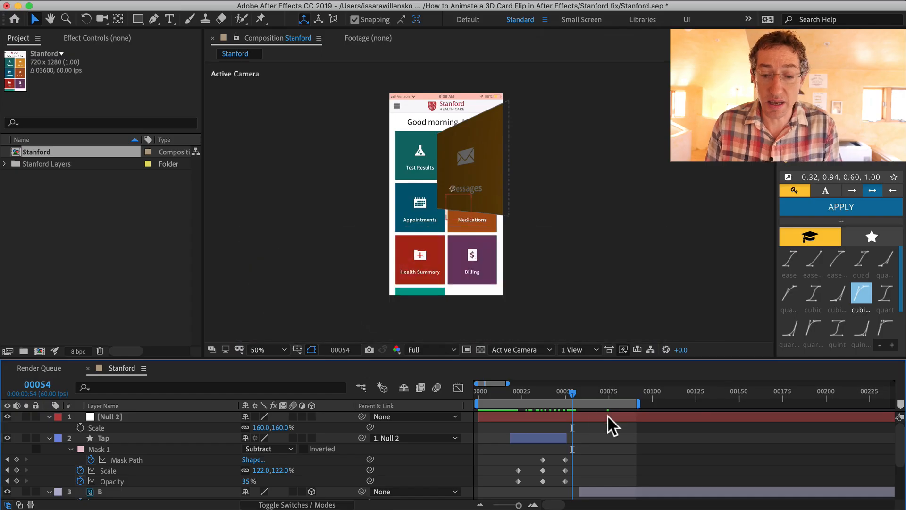
pyautogui.moveTo(565, 396); pyautogui.dragTo(527, 394)
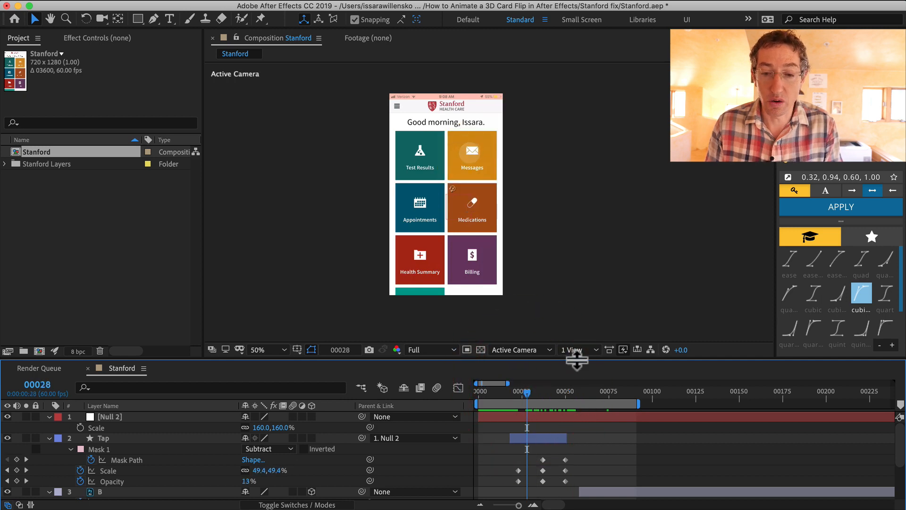
pyautogui.moveTo(577, 360); pyautogui.dragTo(566, 275)
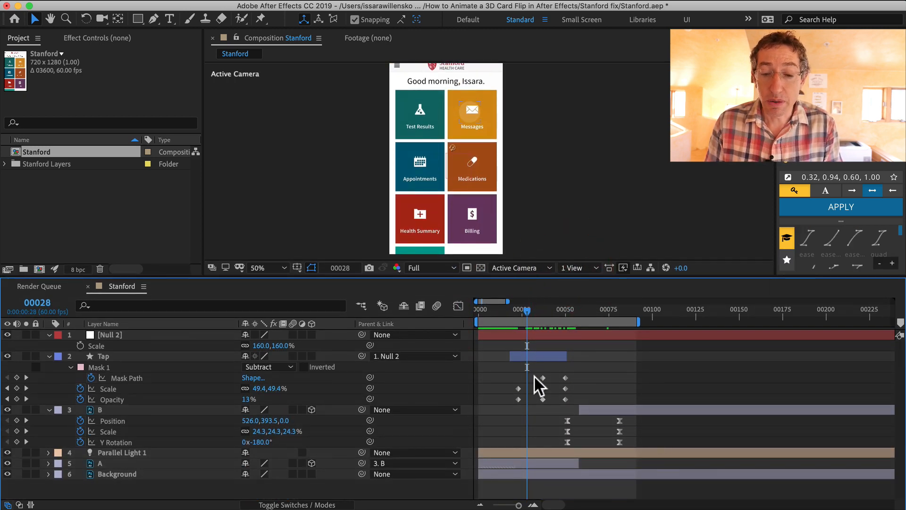
pyautogui.moveTo(515, 307); pyautogui.dragTo(481, 307)
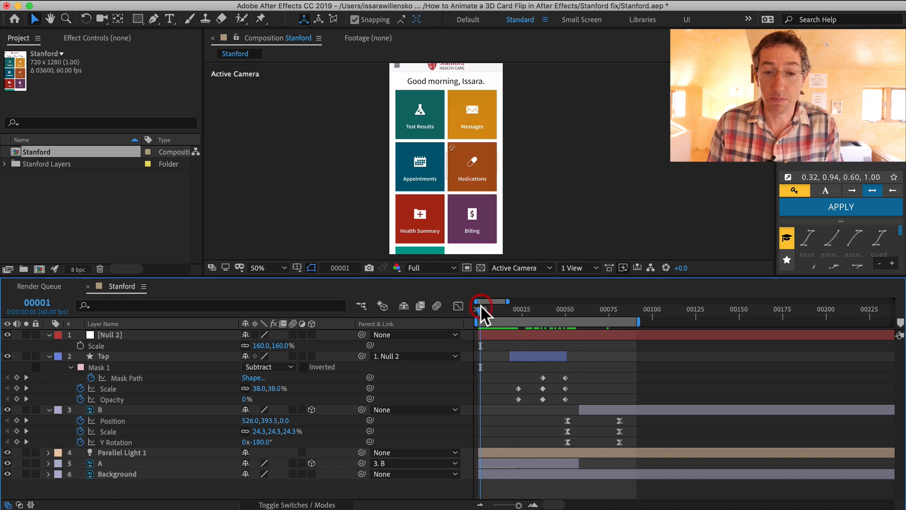
pyautogui.press('space')
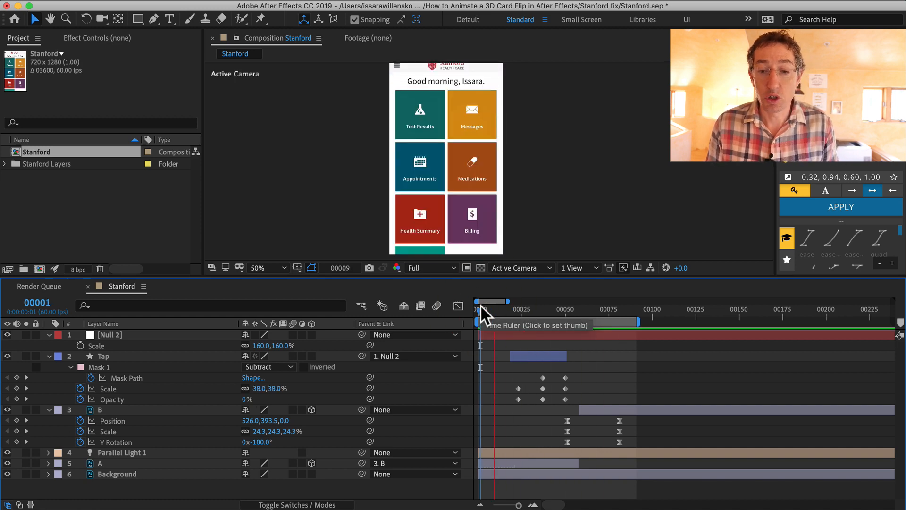
pyautogui.press('space')
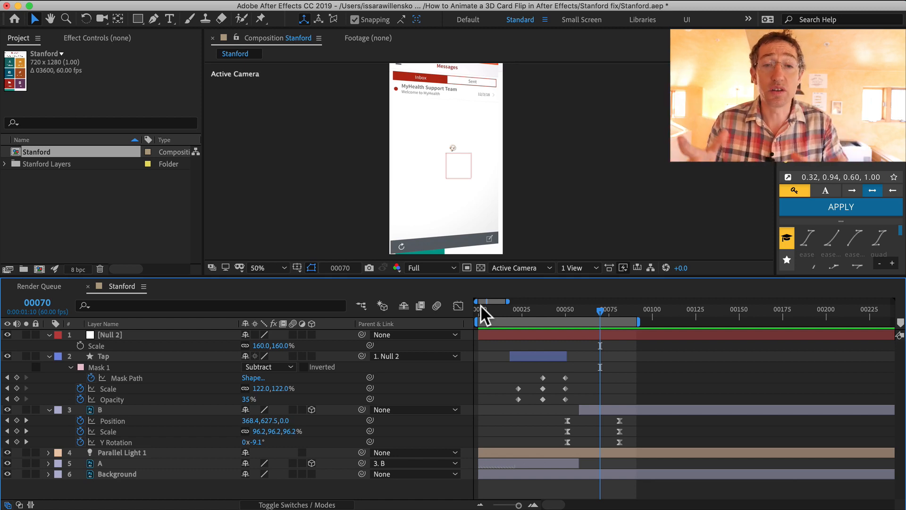
# Open the Stanford Layers file from the Stanford fix folder of the 3D card flip project
pyautogui.click(178, 208)
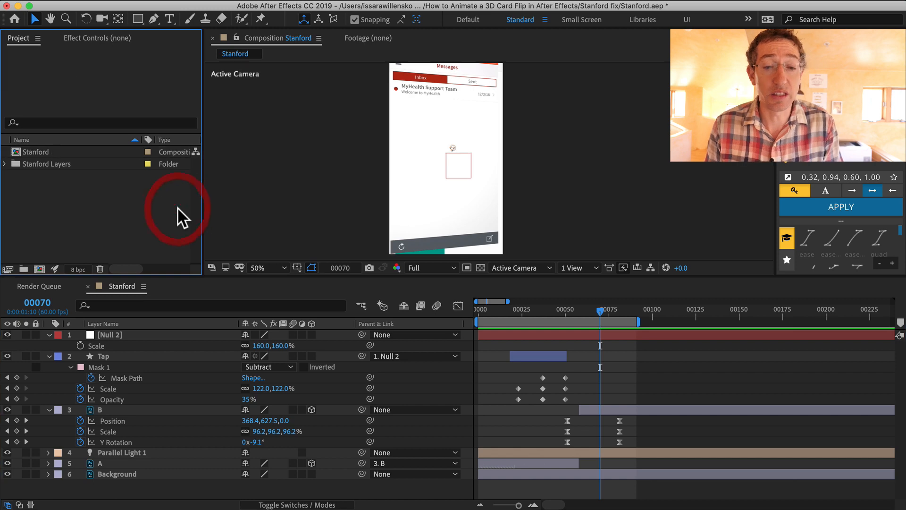
pyautogui.press('super+Tab')
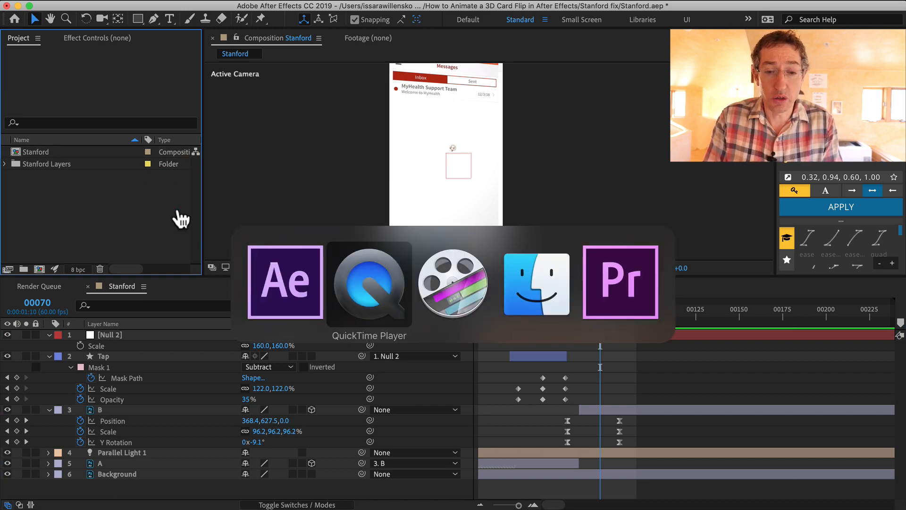
pyautogui.press('super+Tab')
pyautogui.press('super+Tab')
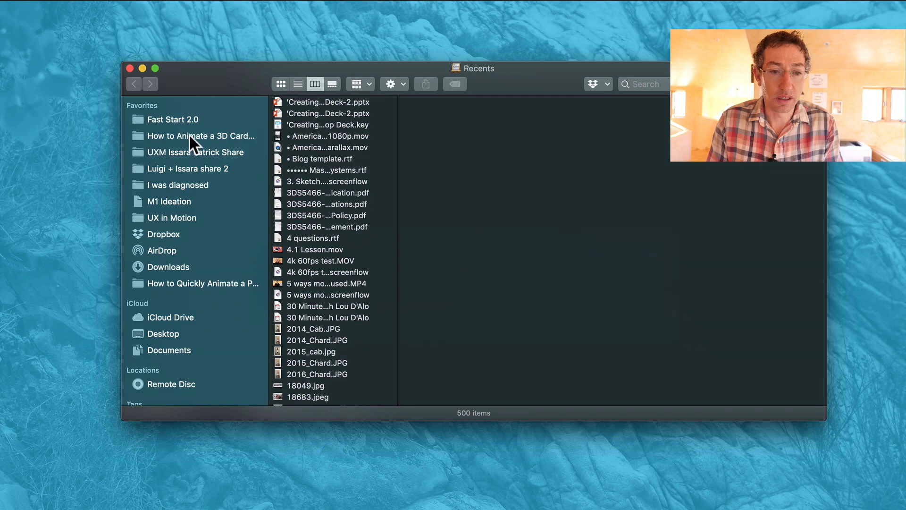
pyautogui.click(186, 133)
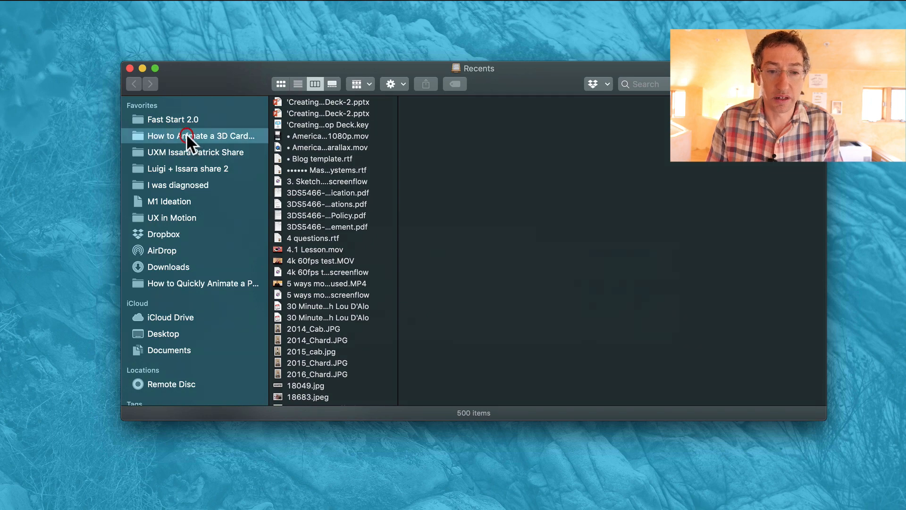
pyautogui.click(283, 101)
pyautogui.press('Right')
pyautogui.press('Right')
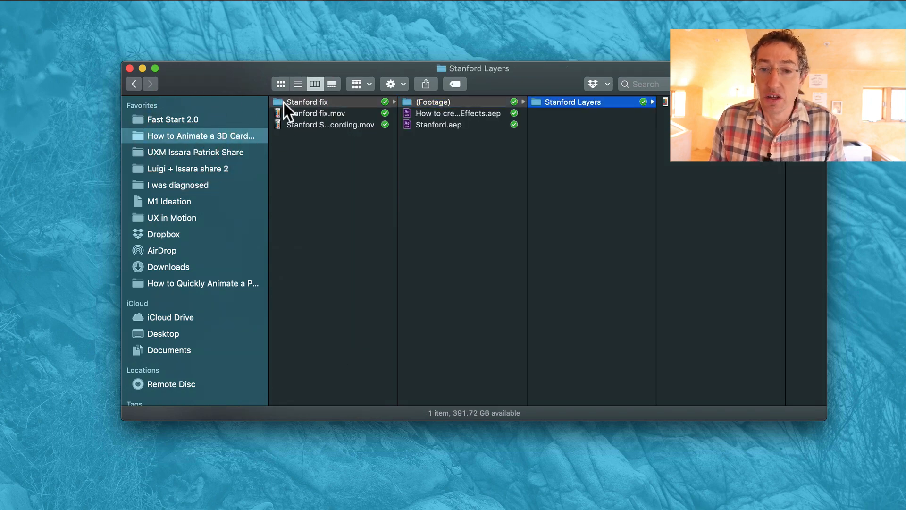
pyautogui.press('Right')
pyautogui.press('super+o')
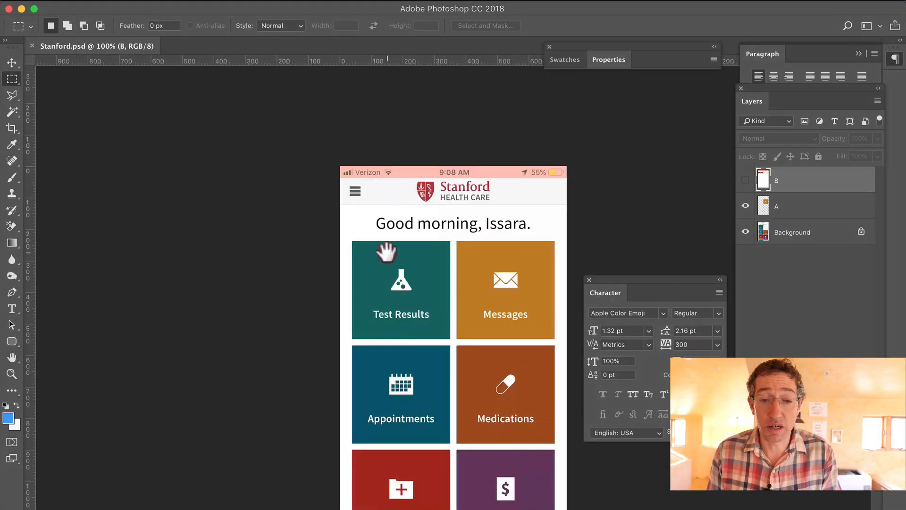
# Switch to full-screen view and toggle the visibility of layers A and B to inspect each app screen
pyautogui.moveTo(387, 253); pyautogui.dragTo(313, 188)
pyautogui.press('f')
pyautogui.moveTo(431, 273); pyautogui.dragTo(306, 252)
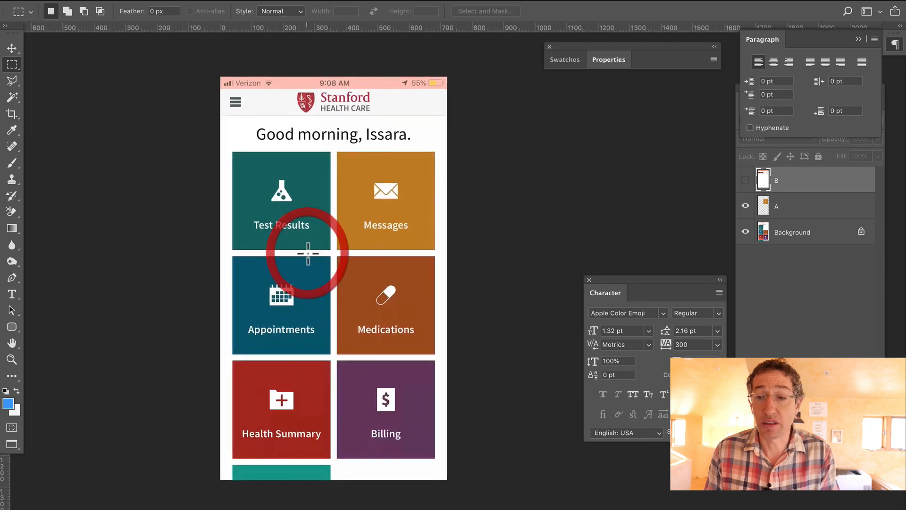
pyautogui.click(746, 182)
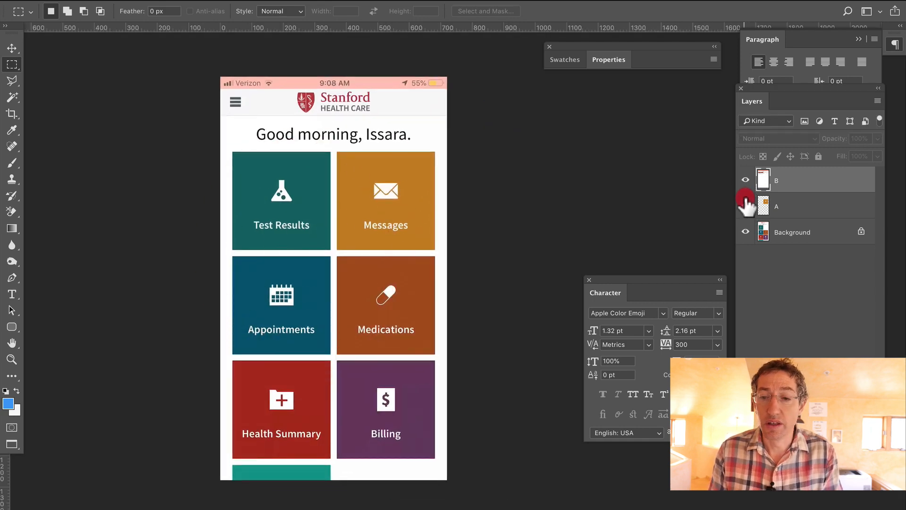
pyautogui.click(745, 206)
pyautogui.click(744, 180)
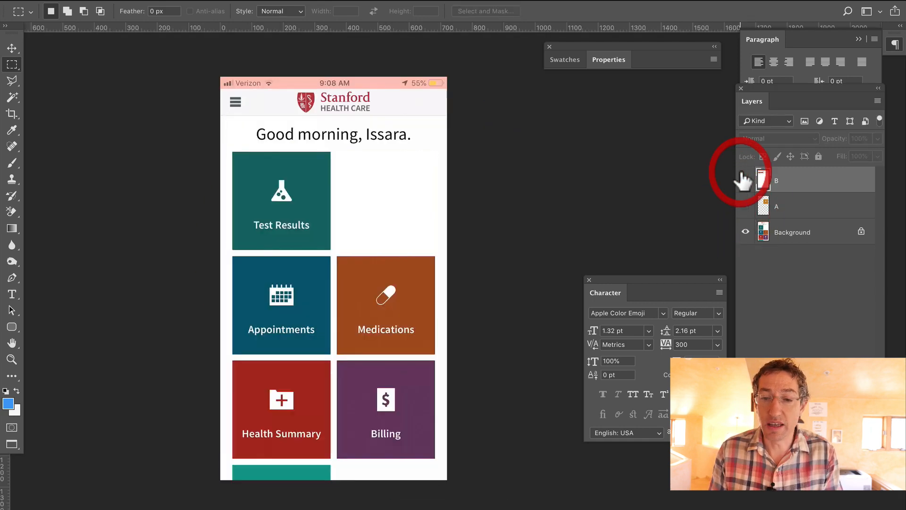
pyautogui.click(746, 206)
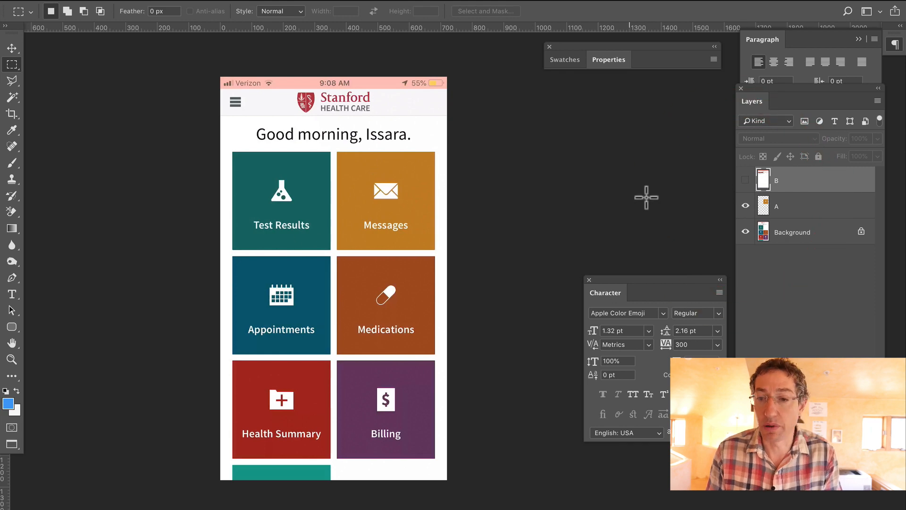
pyautogui.click(745, 180)
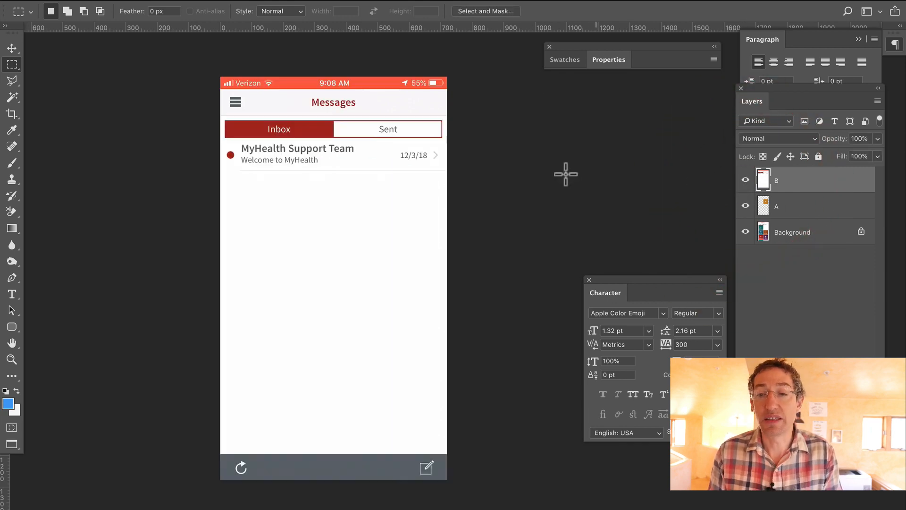
pyautogui.click(745, 207)
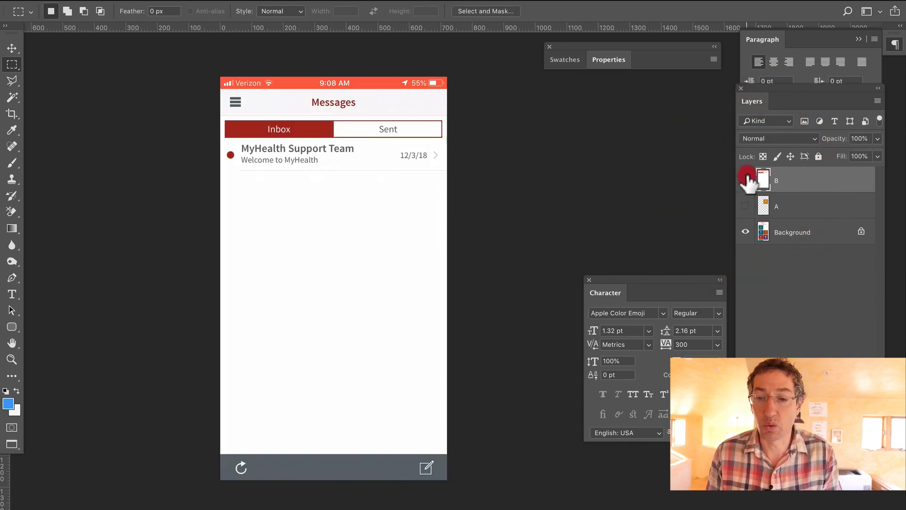
pyautogui.click(745, 180)
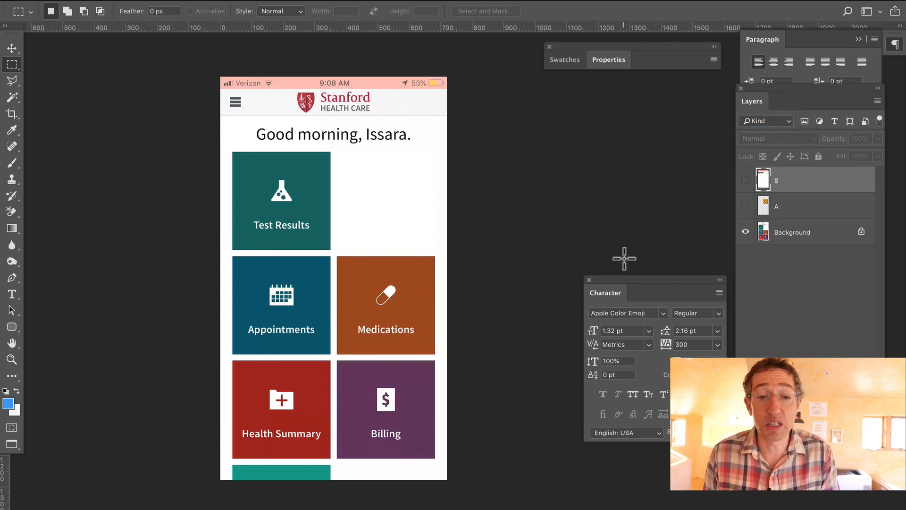
pyautogui.click(745, 180)
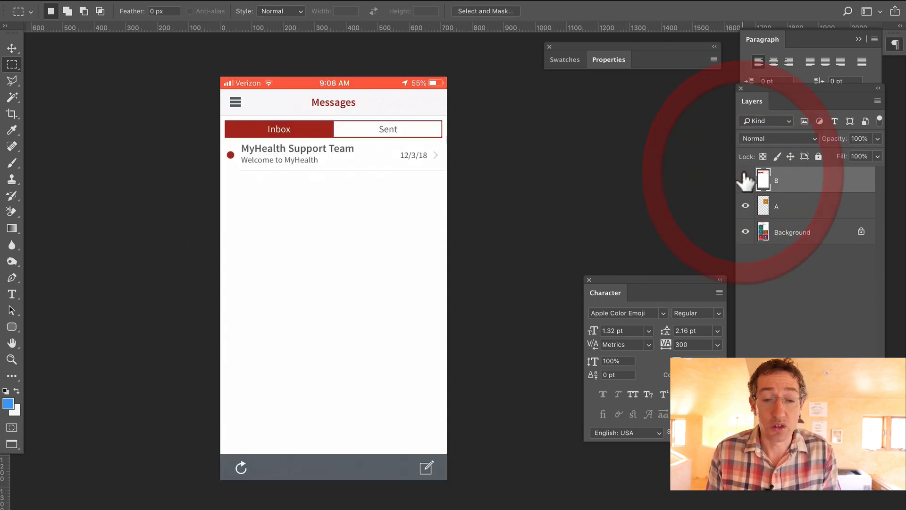
# Return to After Effects and delete all items from the project
pyautogui.press('super+Tab')
pyautogui.press('super+Tab')
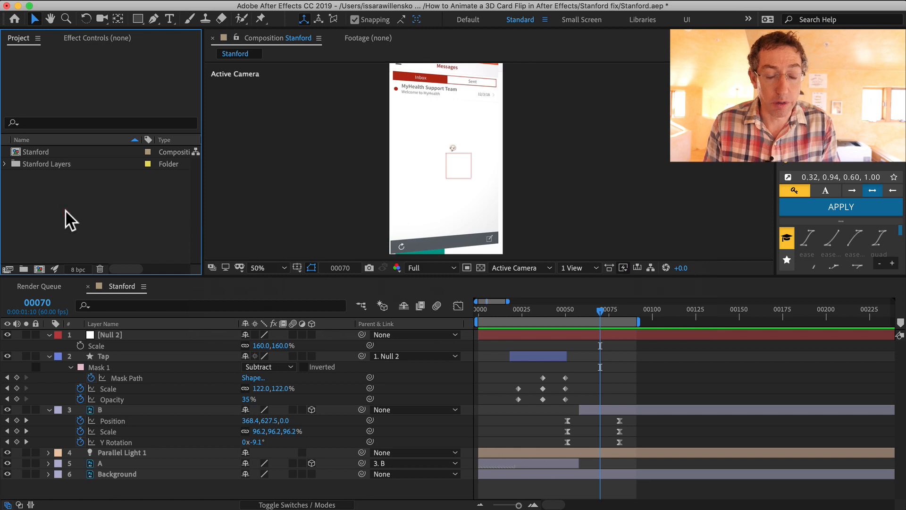
pyautogui.press('Delete')
pyautogui.press('Return')
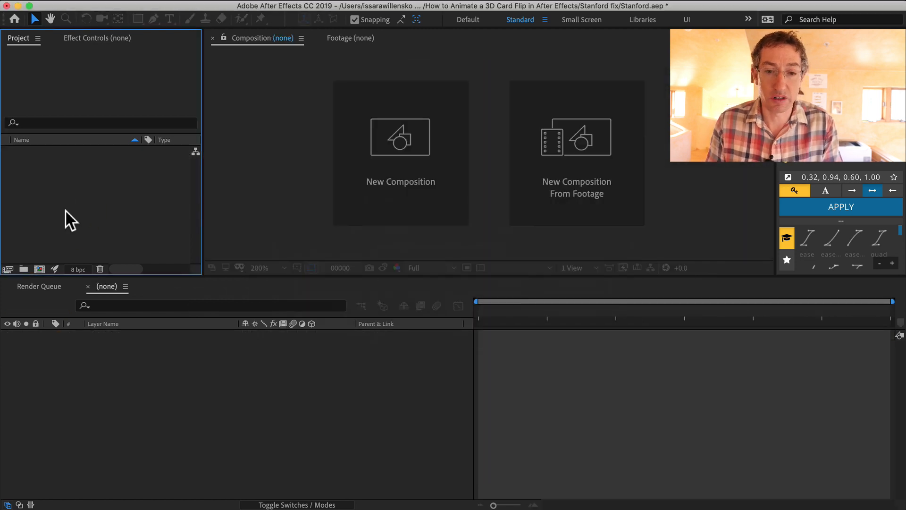
# Import Stanford.psd from the Stanford Layers folder as a composition retaining layer sizes, keeping editable layer styles
pyautogui.press('super+i')
pyautogui.click(149, 100)
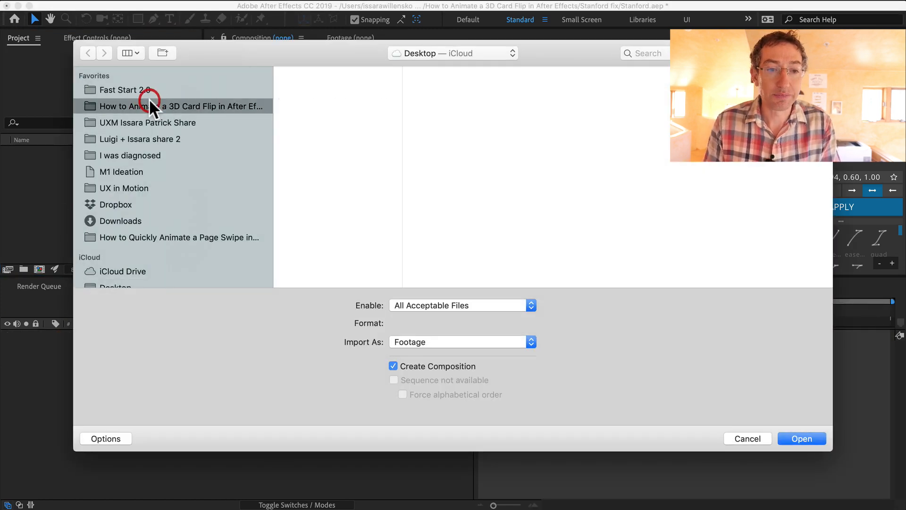
pyautogui.press('Down')
pyautogui.press('Right')
pyautogui.press('Down')
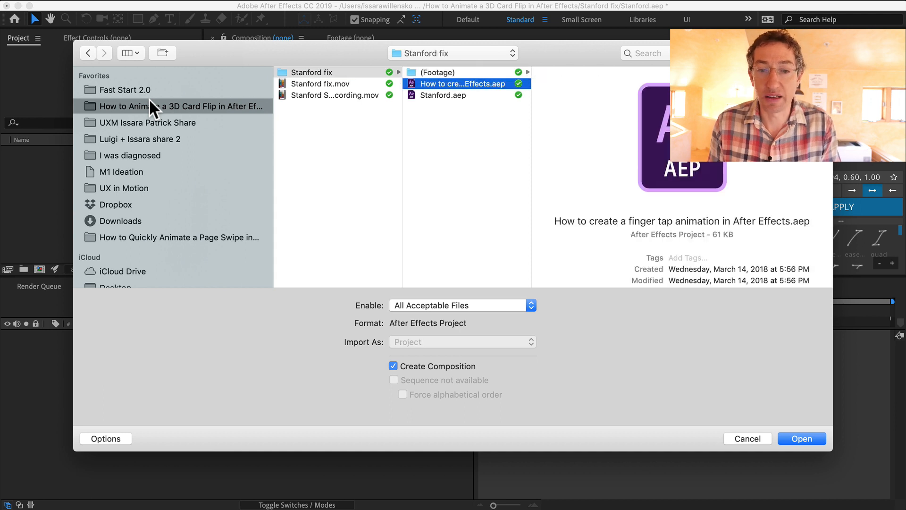
pyautogui.press('Down')
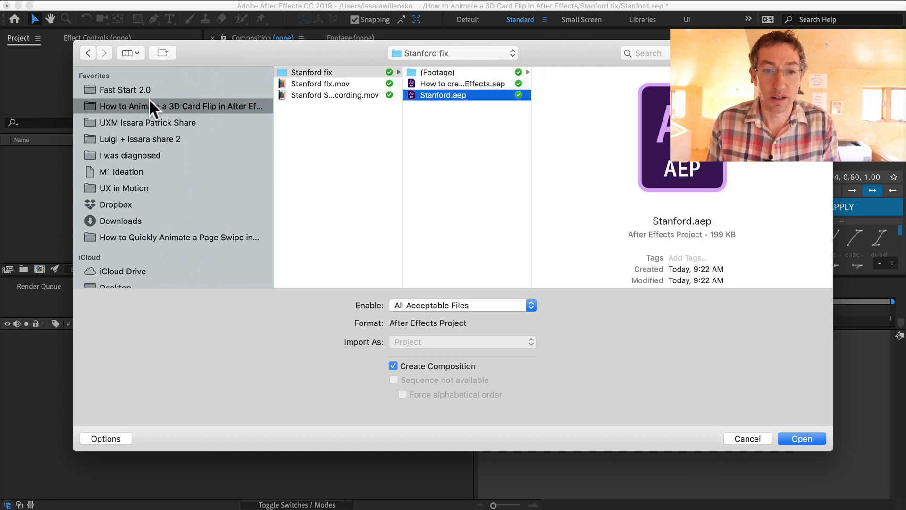
pyautogui.press('Up')
pyautogui.press('Up')
pyautogui.press('Right')
pyautogui.press('Right')
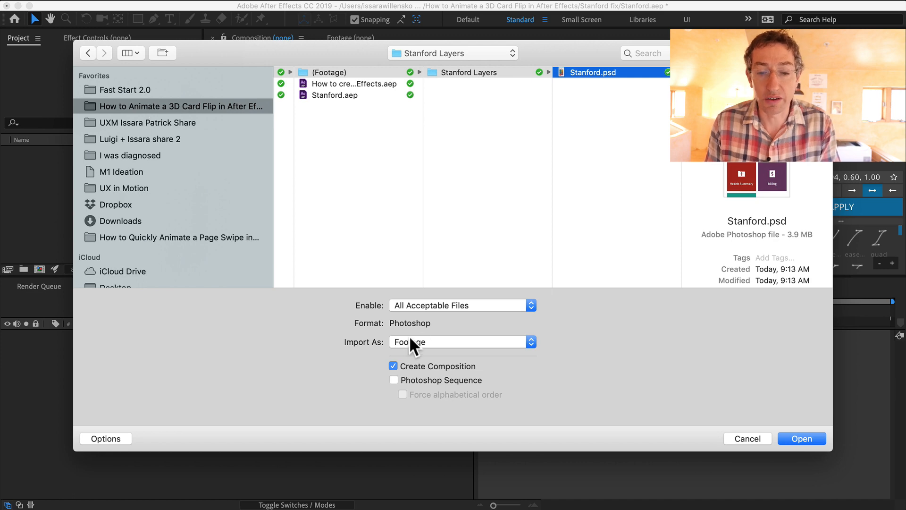
pyautogui.moveTo(410, 340); pyautogui.dragTo(419, 354)
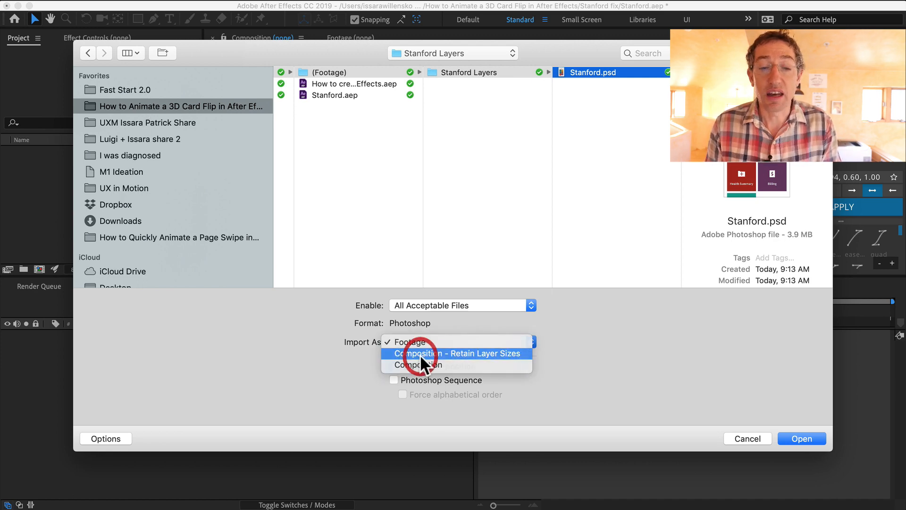
pyautogui.click(420, 354)
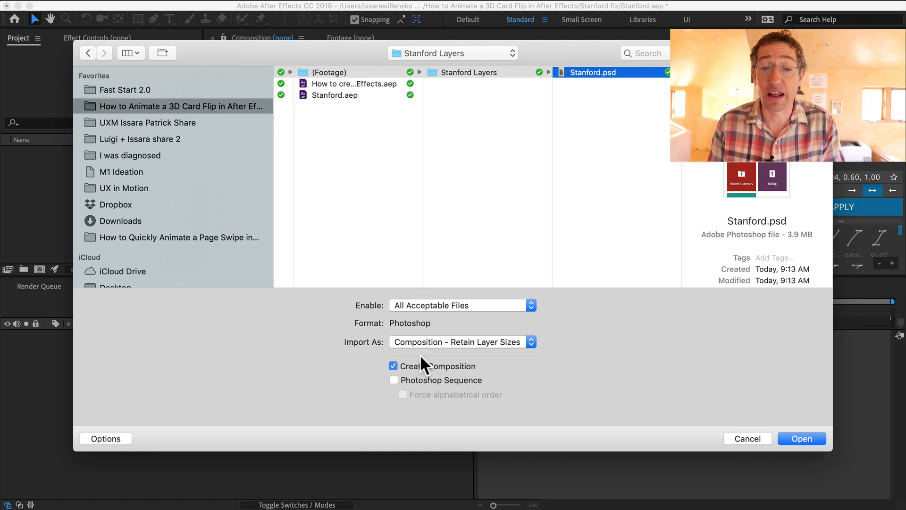
pyautogui.click(794, 438)
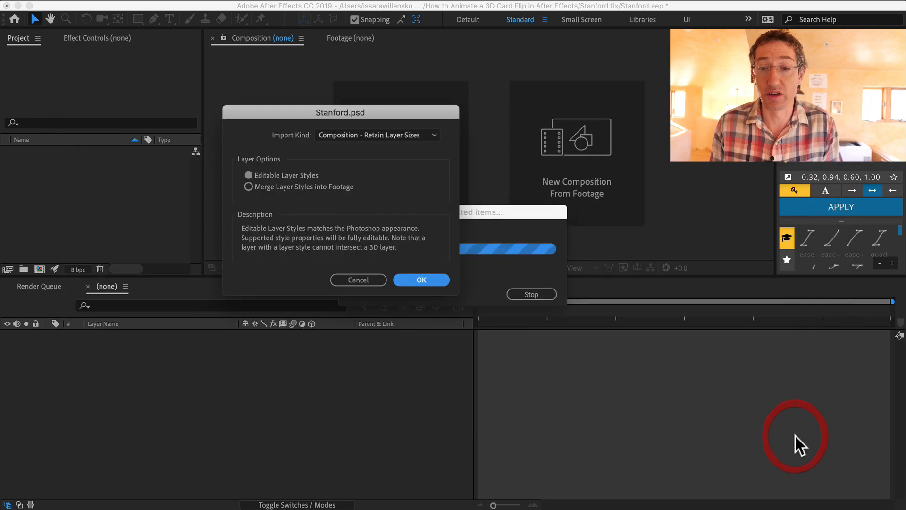
pyautogui.click(432, 278)
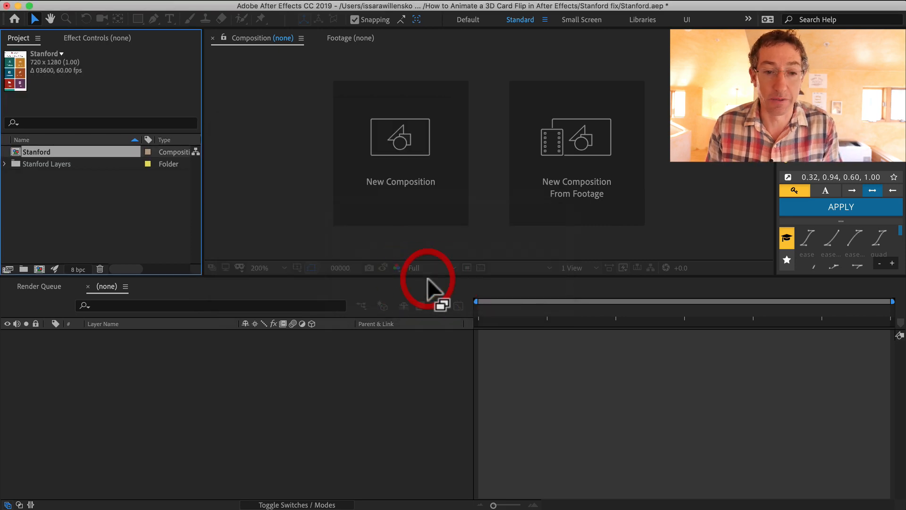
pyautogui.doubleClick(24, 160)
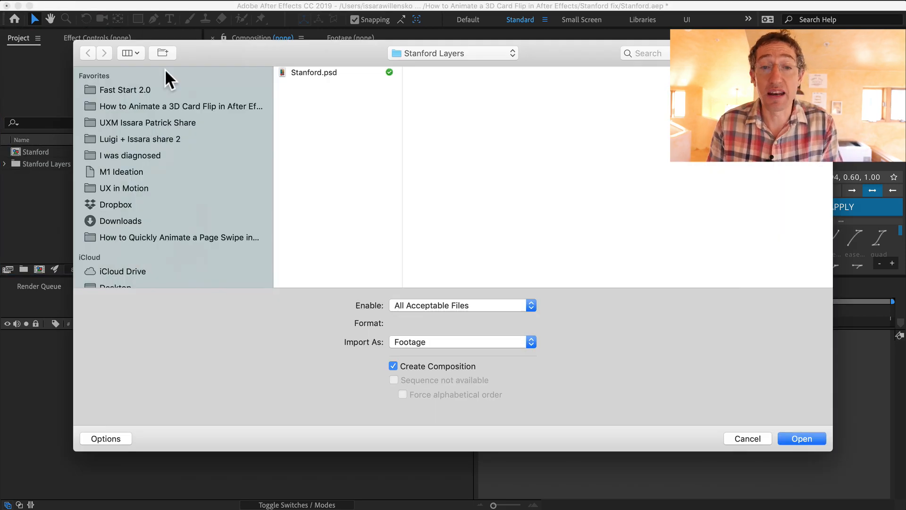
pyautogui.press('Escape')
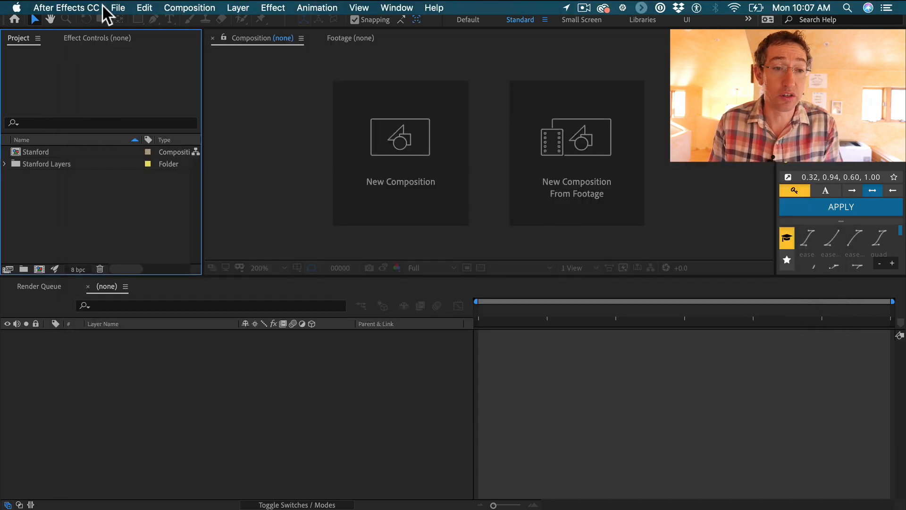
pyautogui.click(113, 6)
pyautogui.moveTo(158, 168)
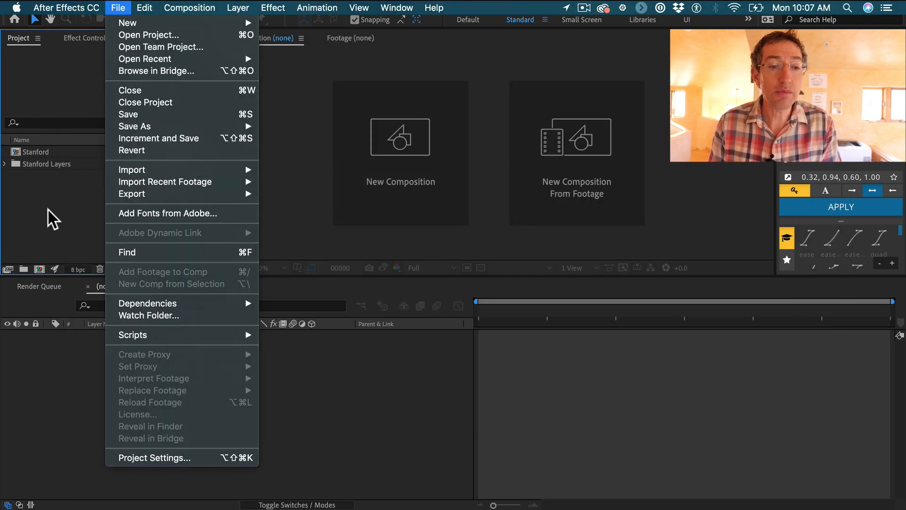
pyautogui.click(49, 208)
pyautogui.doubleClick(19, 214)
pyautogui.press('Escape')
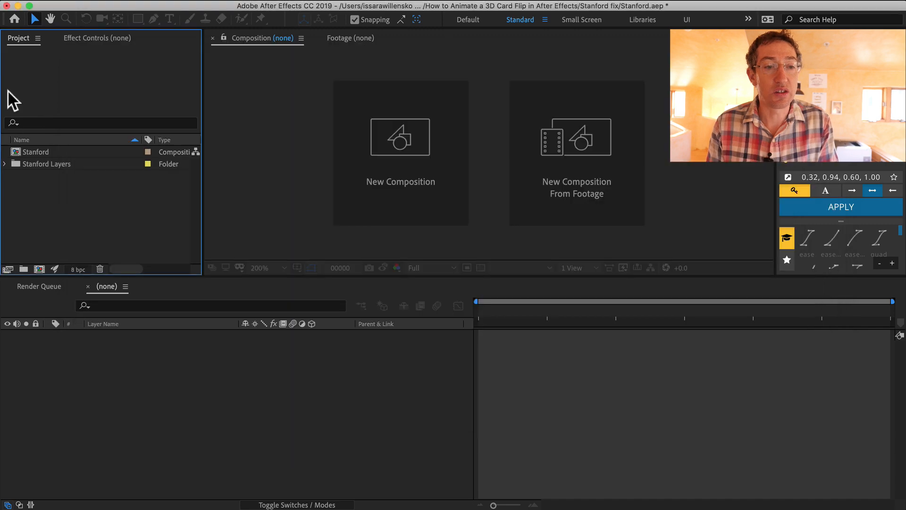
pyautogui.rightClick(60, 202)
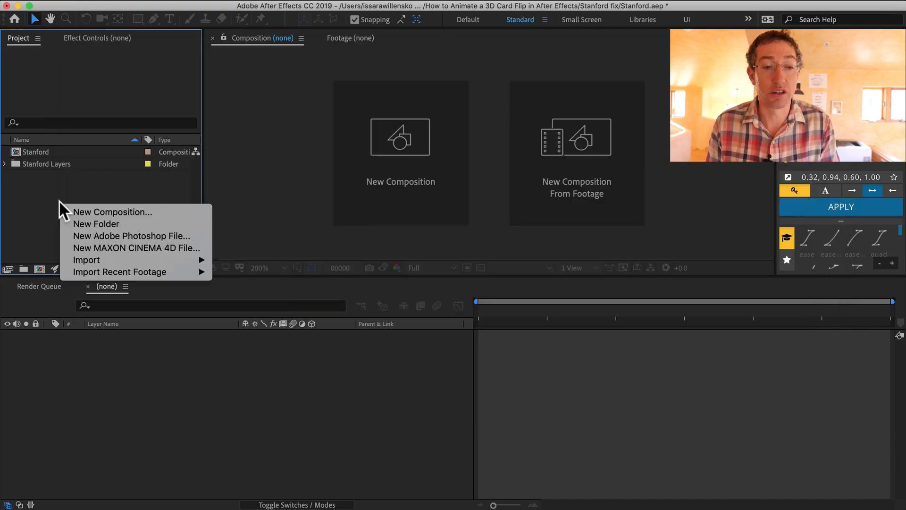
pyautogui.moveTo(73, 266)
pyautogui.click(22, 194)
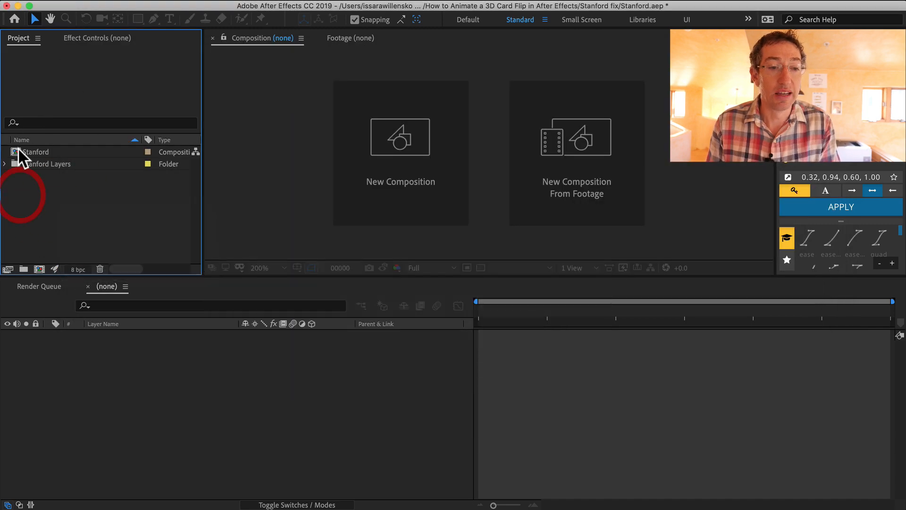
# Open the Stanford composition, enlarge its viewer, and lock the Background layer
pyautogui.doubleClick(14, 151)
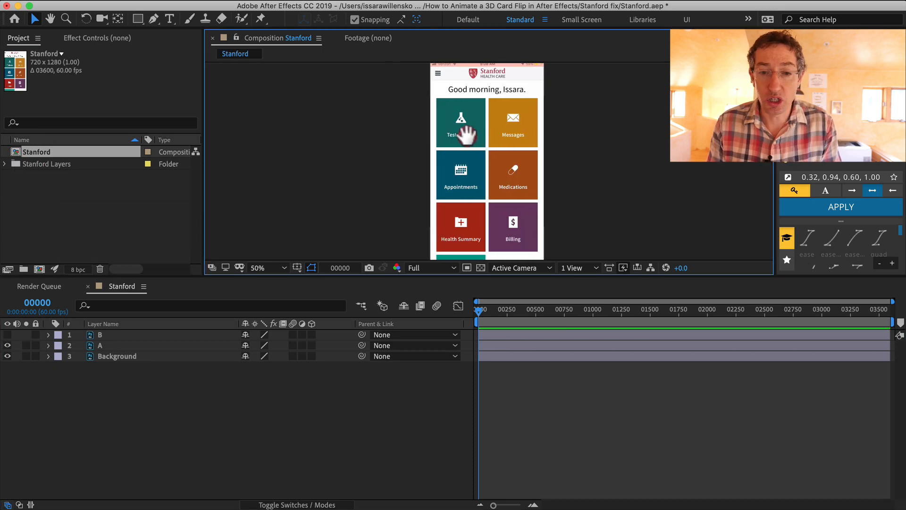
pyautogui.moveTo(465, 135); pyautogui.dragTo(447, 135)
pyautogui.moveTo(518, 276); pyautogui.dragTo(516, 342)
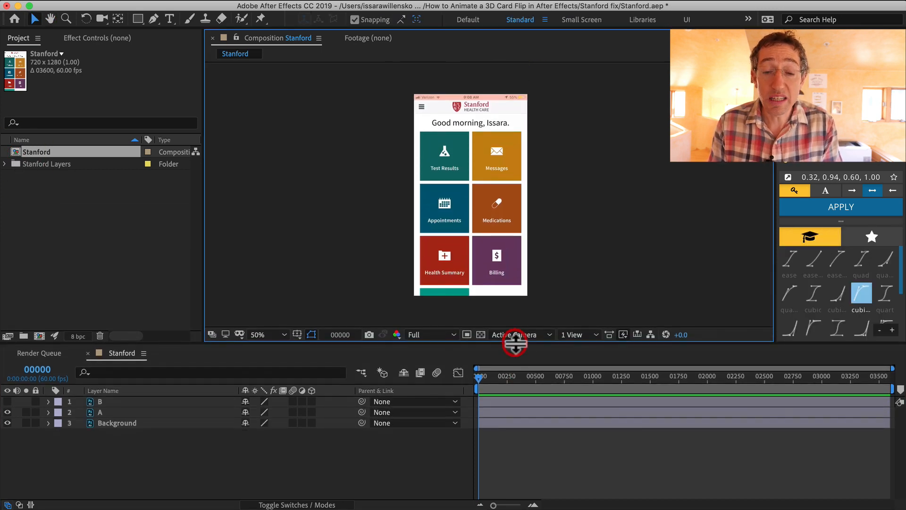
pyautogui.click(115, 423)
pyautogui.click(35, 423)
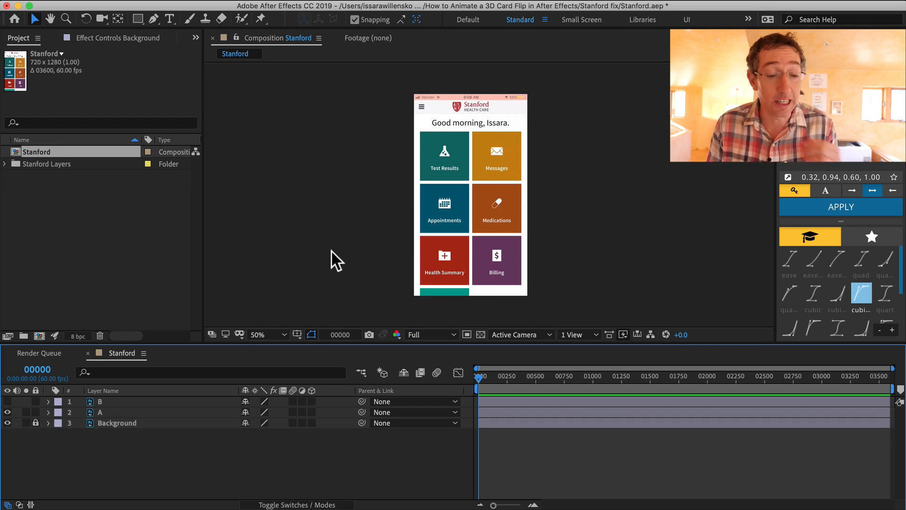
# Examine layers A and B by toggling their visibility and zooming in on the Messages tile
pyautogui.click(105, 410)
pyautogui.click(104, 401)
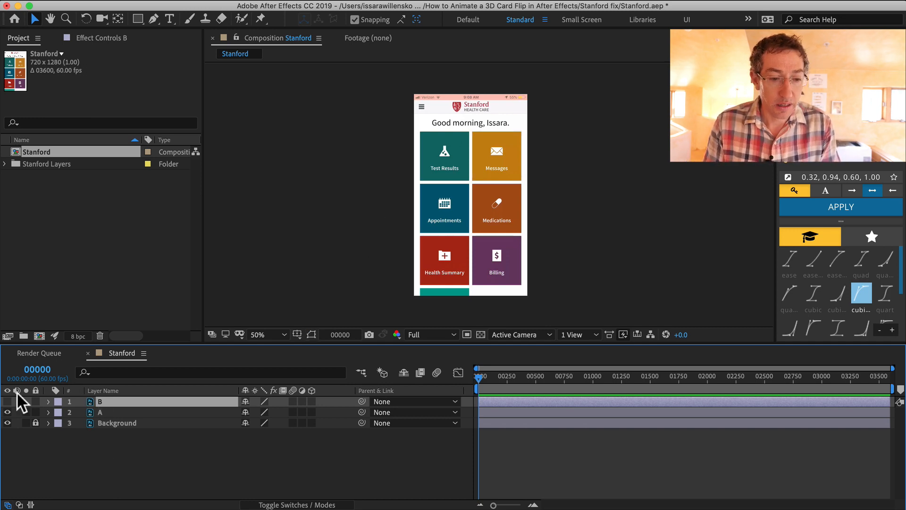
pyautogui.click(7, 401)
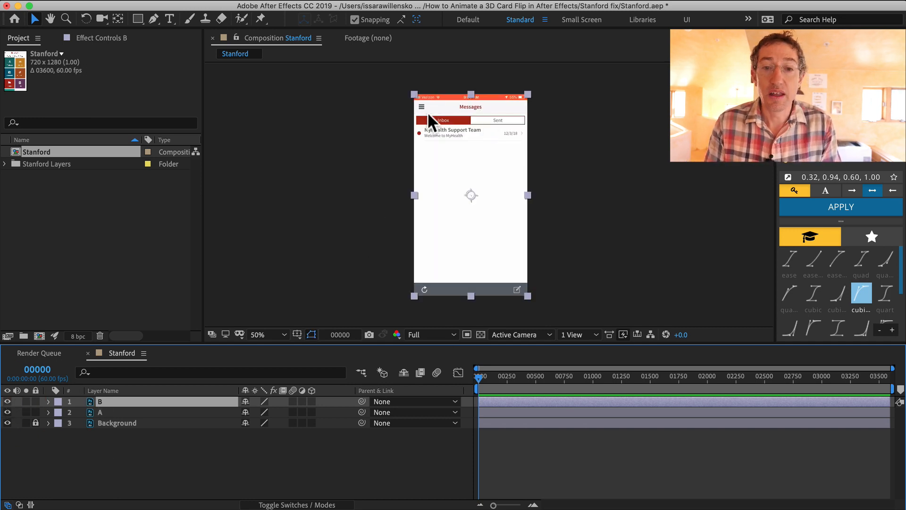
pyautogui.click(7, 401)
pyautogui.click(109, 412)
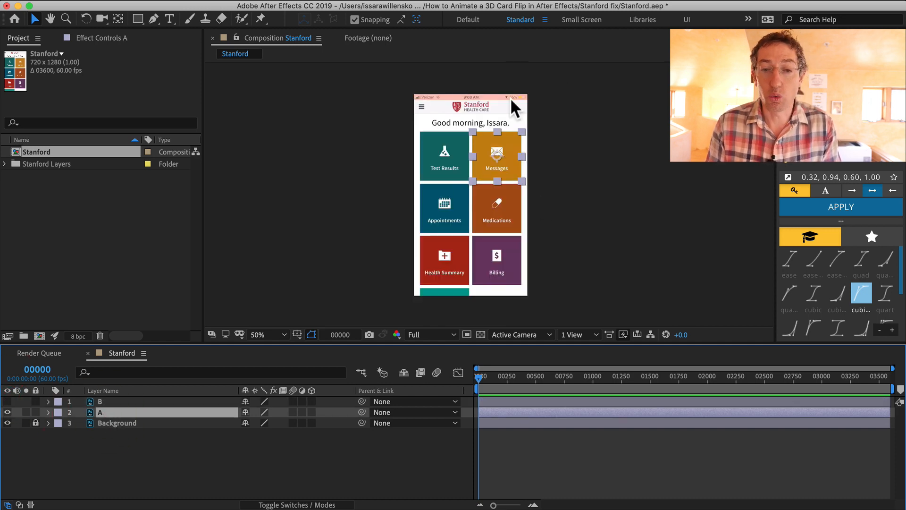
pyautogui.press('.')
pyautogui.press('space')
pyautogui.moveTo(613, 155); pyautogui.dragTo(543, 181)
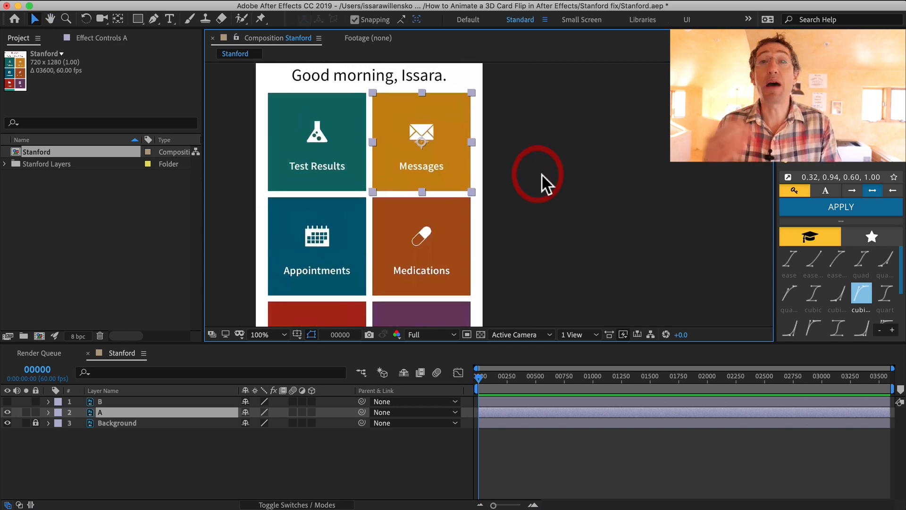
pyautogui.press('space')
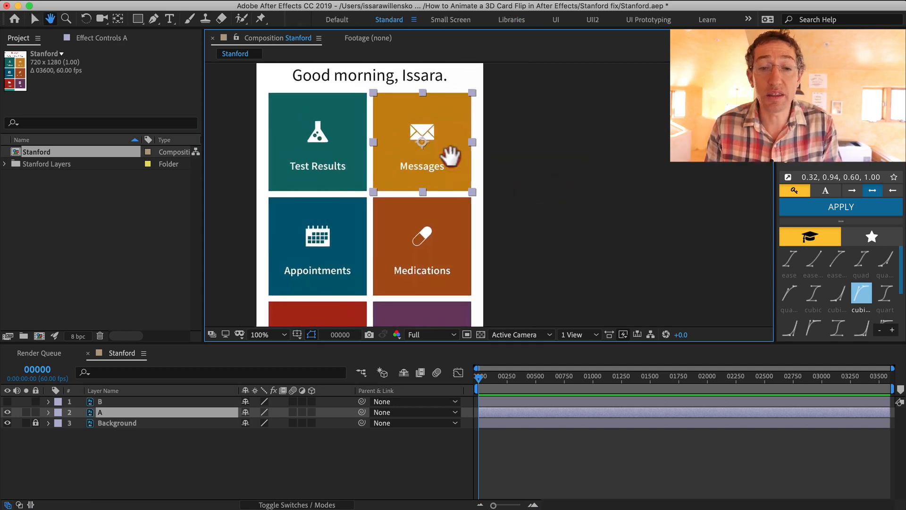
pyautogui.moveTo(427, 156); pyautogui.dragTo(511, 157)
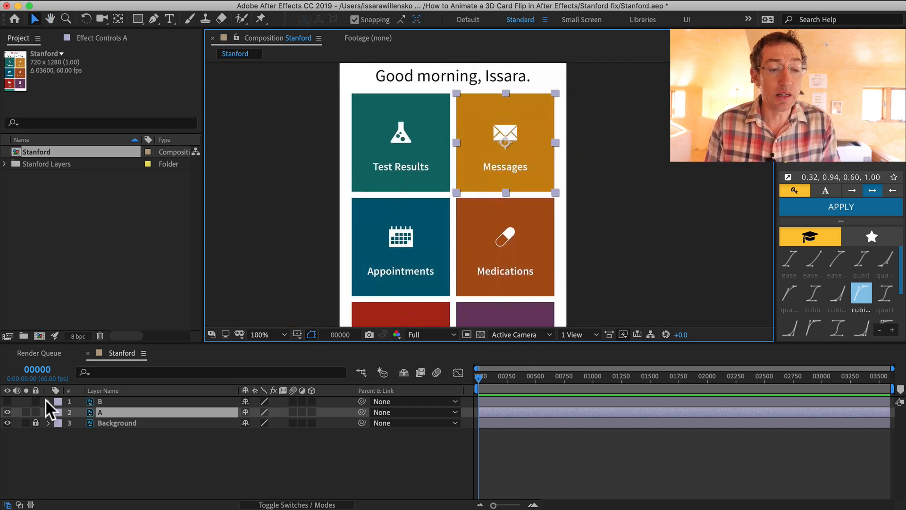
# Show layer B, hide layer A, and select layer B in the viewer at fit zoom
pyautogui.click(7, 401)
pyautogui.click(7, 412)
pyautogui.press(',')
pyautogui.press(',')
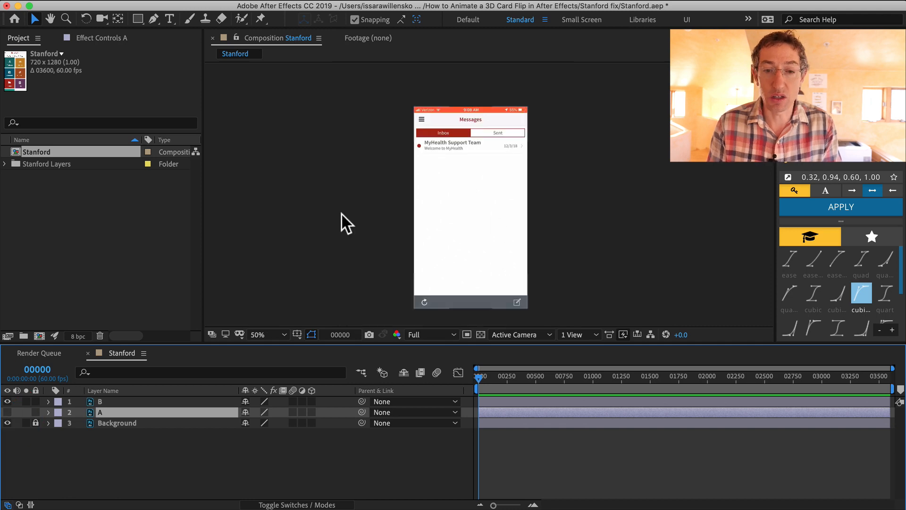
pyautogui.click(506, 171)
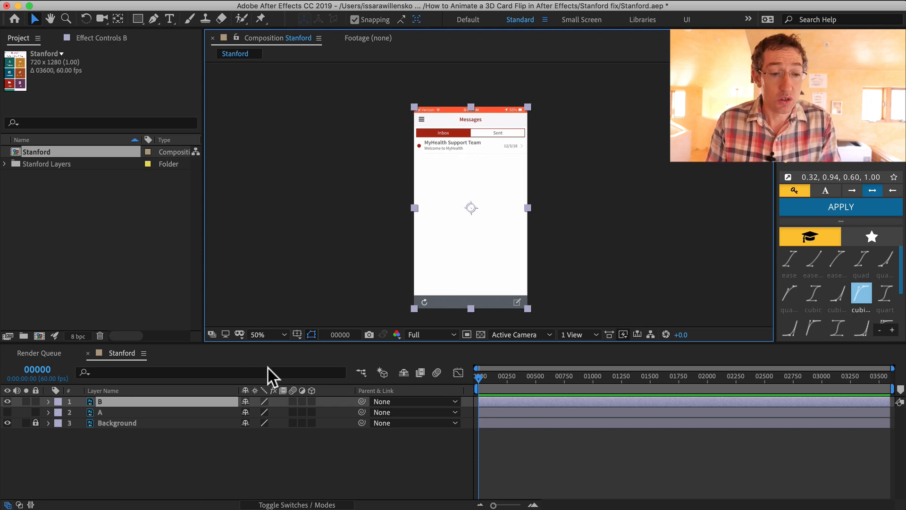
# Review the Stanford composition settings and the timeline's time display
pyautogui.press('super+k')
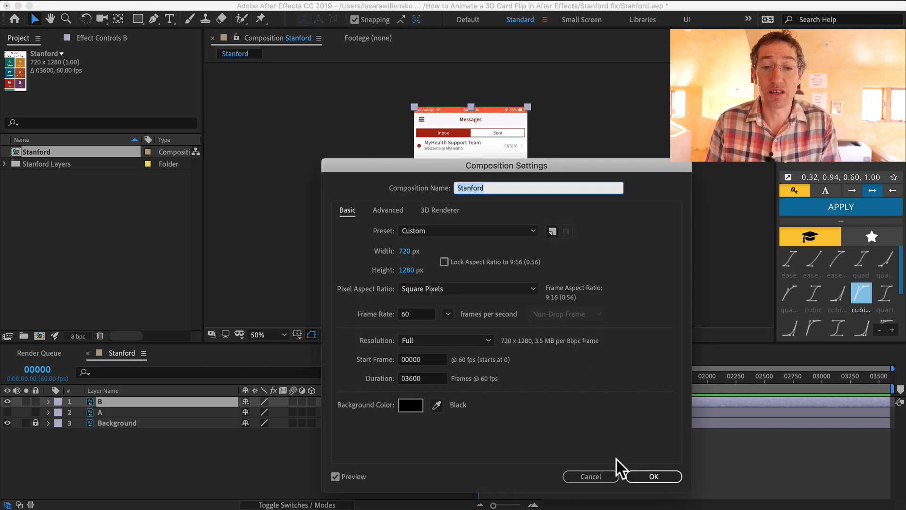
pyautogui.moveTo(437, 172); pyautogui.dragTo(377, 91)
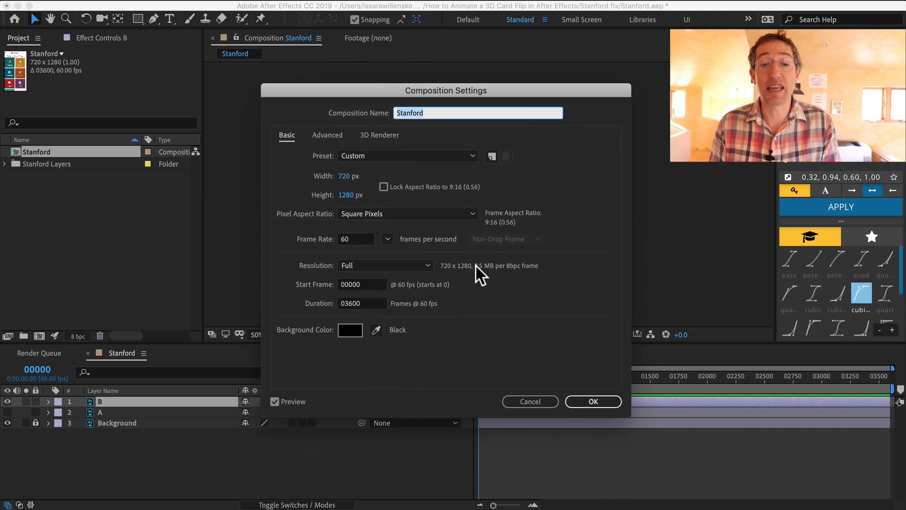
pyautogui.click(354, 239)
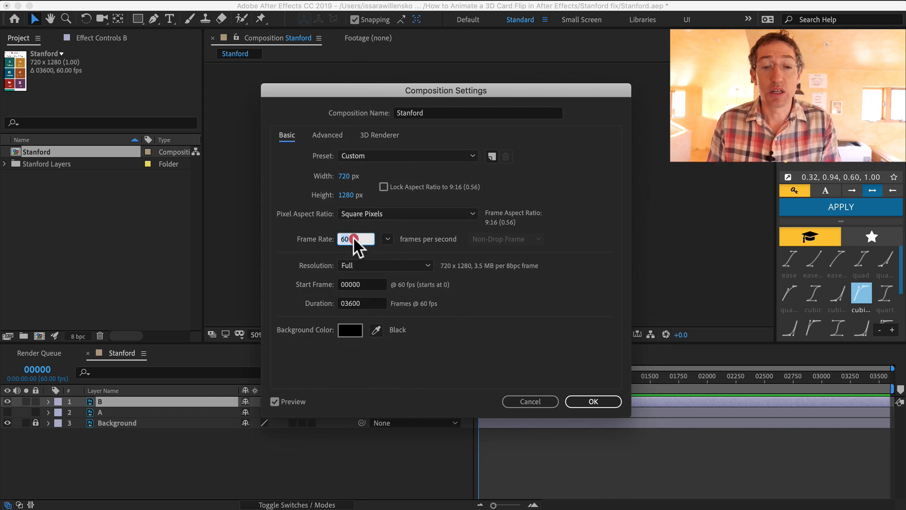
pyautogui.click(590, 401)
pyautogui.keyDown('super'); pyautogui.click(38, 370); pyautogui.keyUp('super')
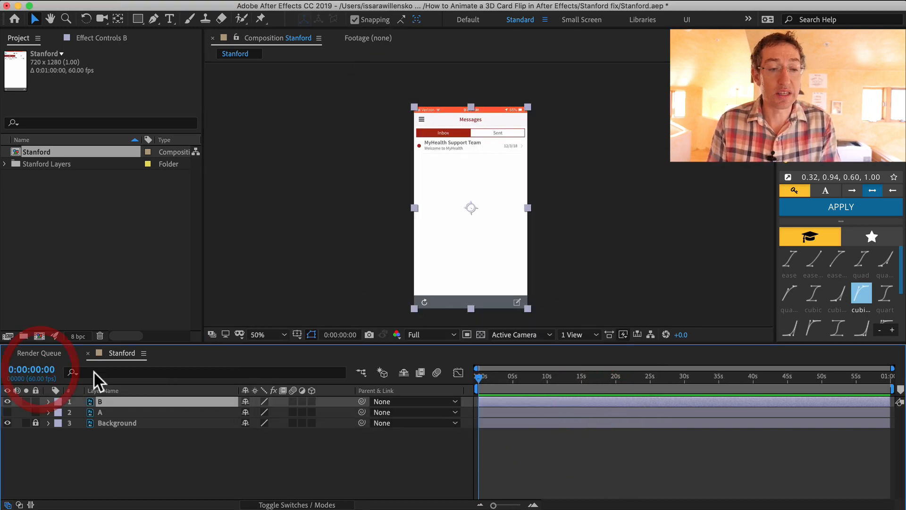
pyautogui.keyDown('super'); pyautogui.click(35, 373); pyautogui.keyUp('super')
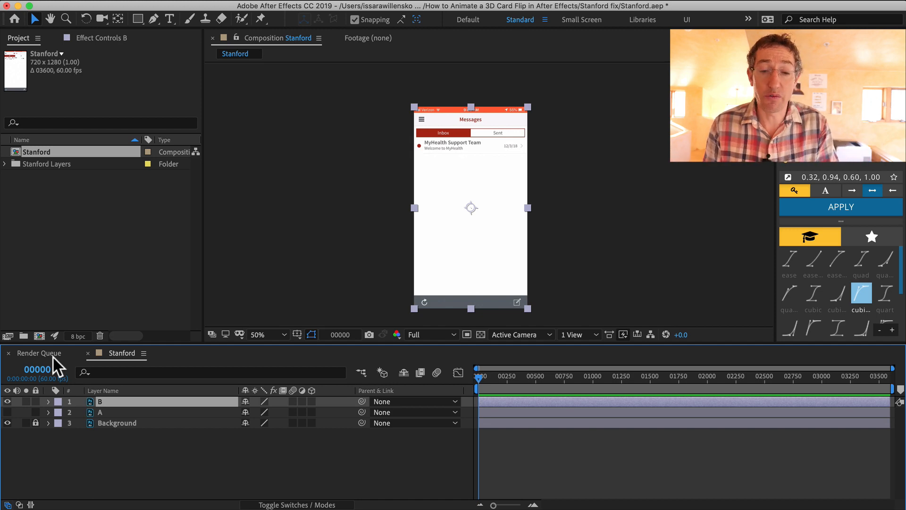
# Move the playhead to frame 30 and turn layer B into a 3D layer
pyautogui.press('space')
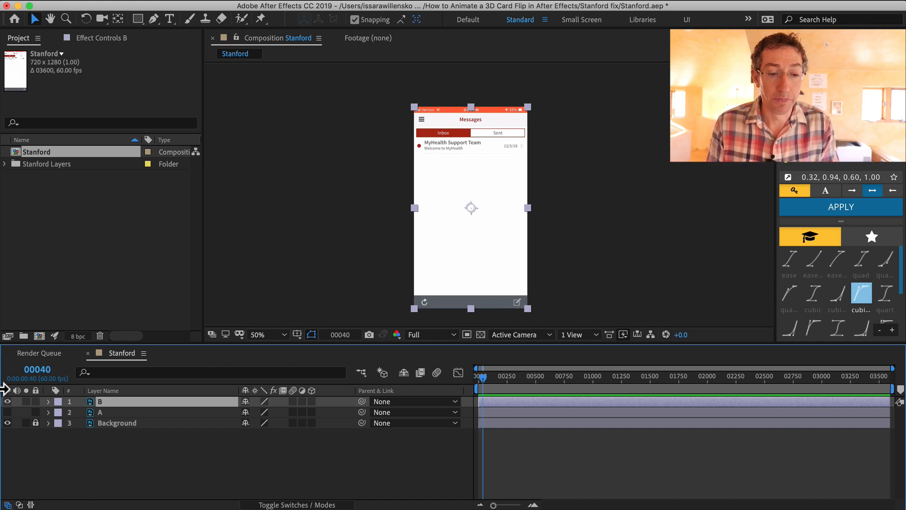
pyautogui.press('=')
pyautogui.press('=')
pyautogui.press('=')
pyautogui.press('=')
pyautogui.hotkey('shift', 'pageup')
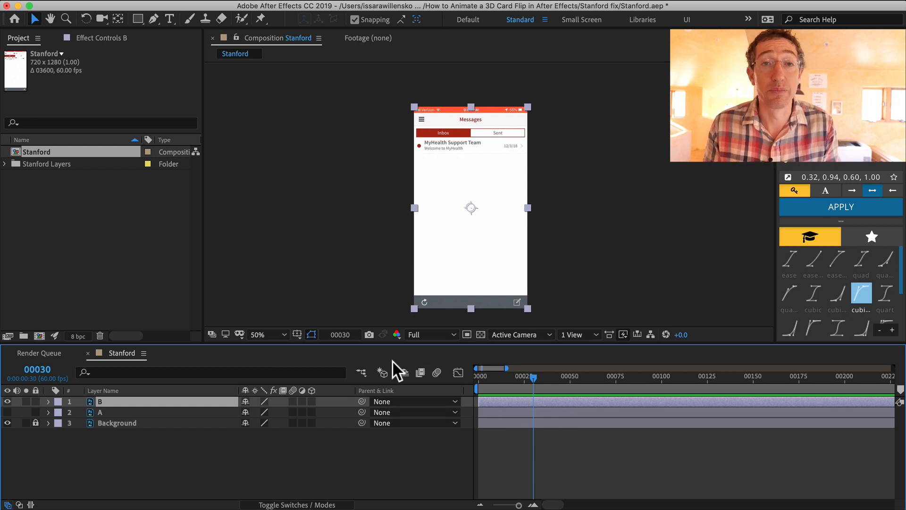
pyautogui.click(106, 413)
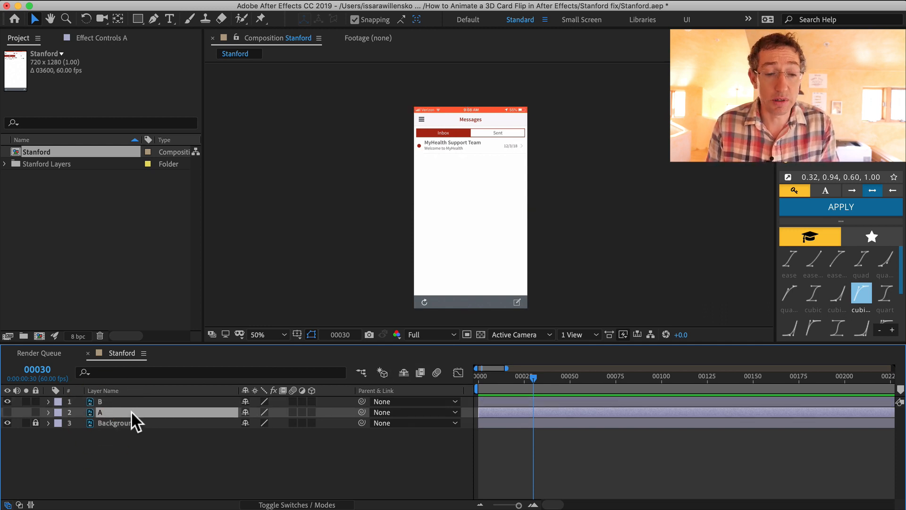
pyautogui.click(125, 402)
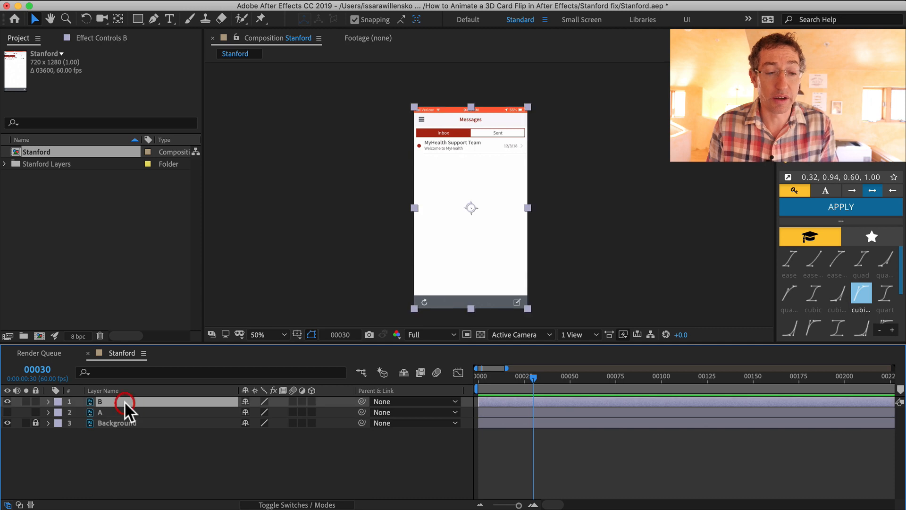
pyautogui.click(311, 401)
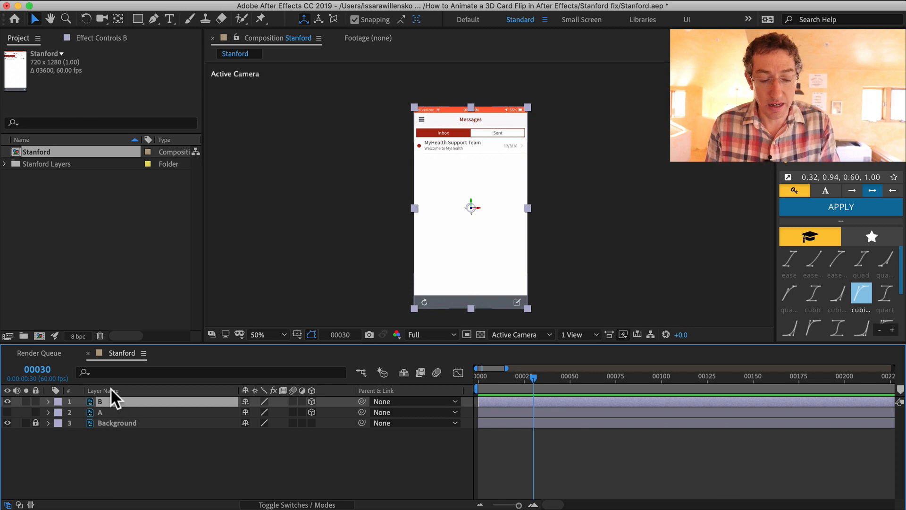
# Add Scale and Position keyframes to layer B at frame 30 and reveal its rotation properties
pyautogui.press('s')
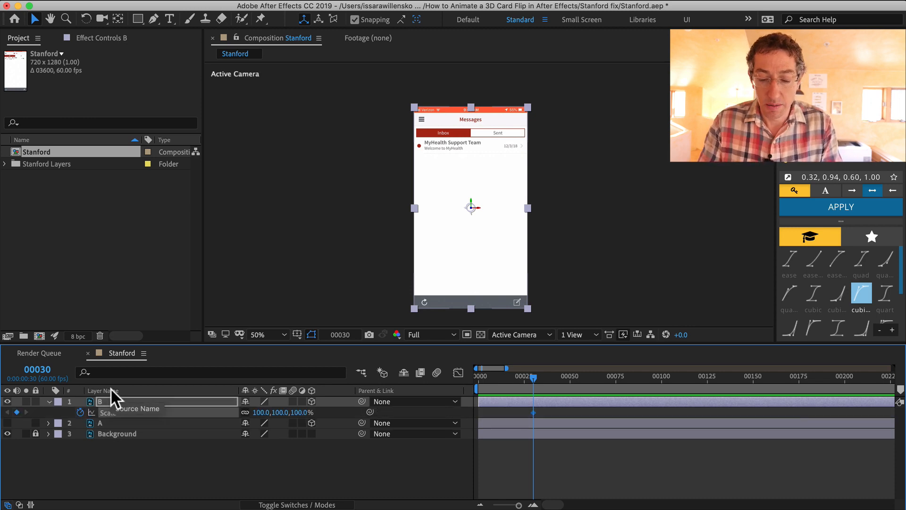
pyautogui.hotkey('shift', 'p')
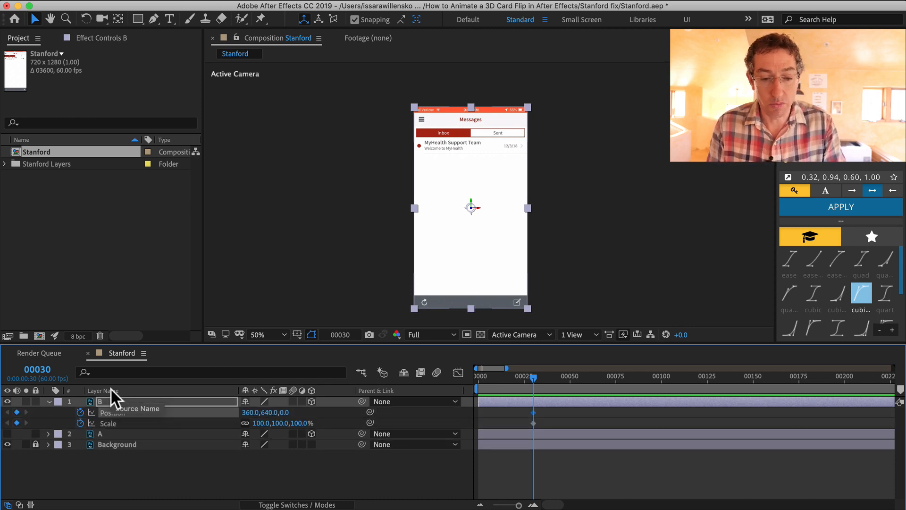
pyautogui.press('r')
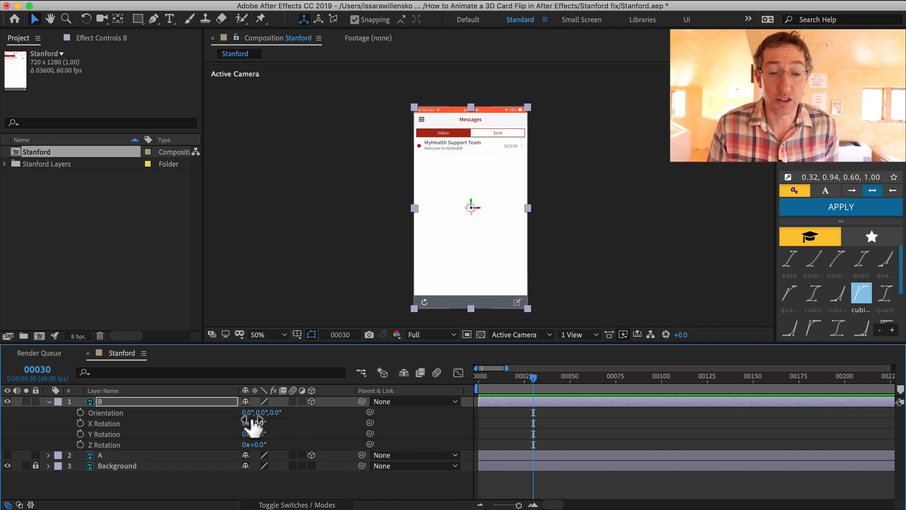
# Add a Y Rotation keyframe to layer B and scrub its value to about -167°
pyautogui.moveTo(263, 414); pyautogui.dragTo(267, 439)
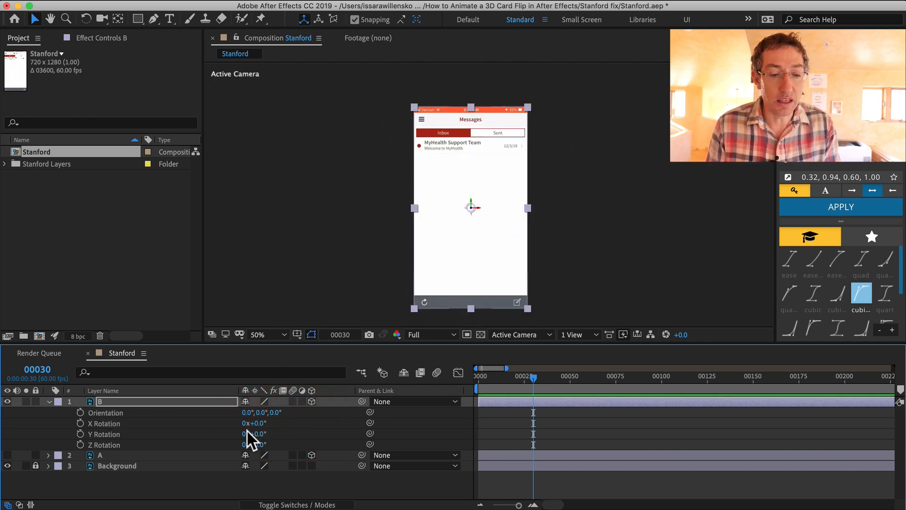
pyautogui.click(80, 433)
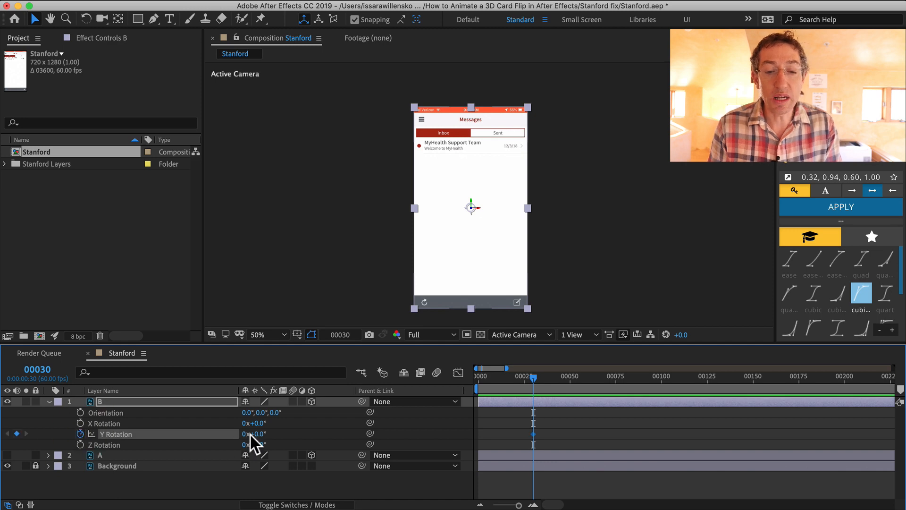
pyautogui.moveTo(255, 434); pyautogui.dragTo(148, 431)
# Try setting layer B's Orientation Y value to -80°, then undo it
pyautogui.click(262, 413)
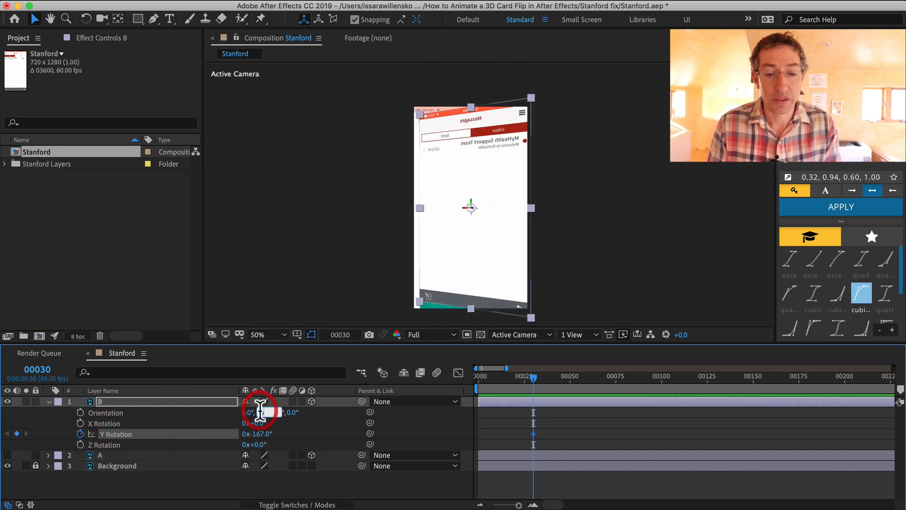
pyautogui.write('-')
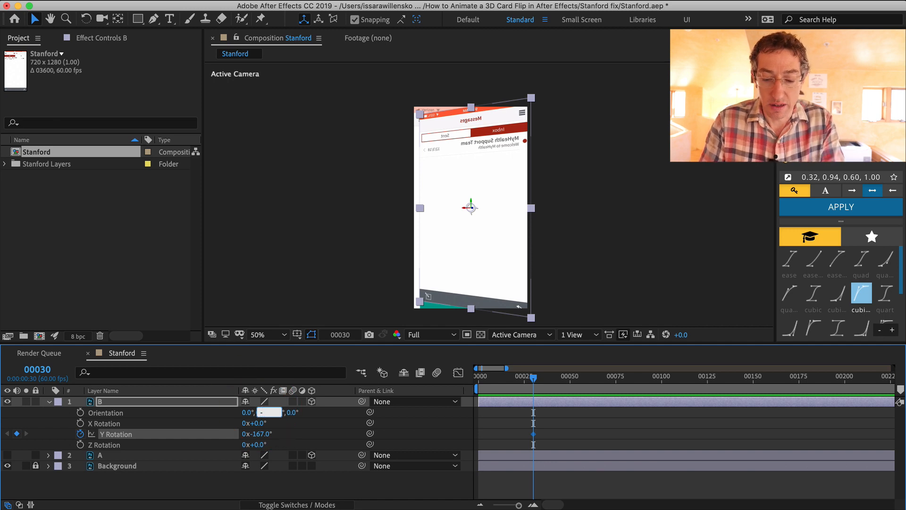
pyautogui.write('80')
pyautogui.press('Return')
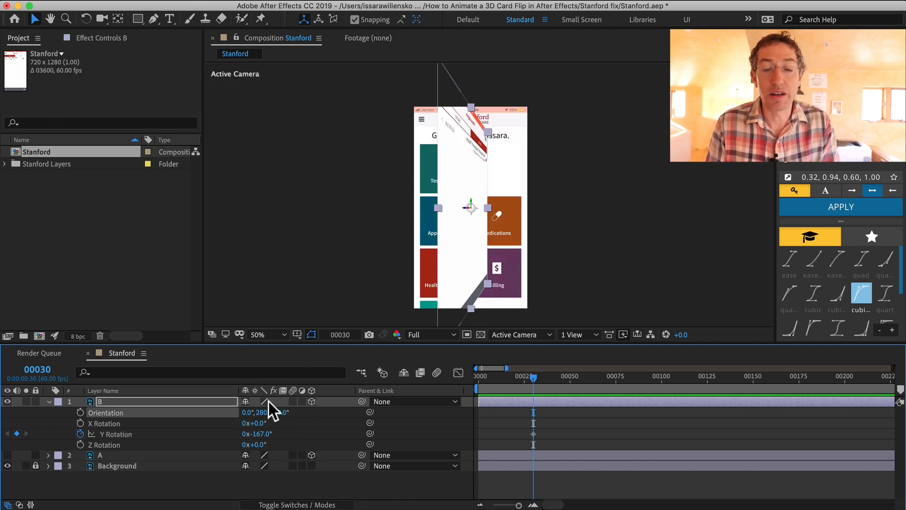
pyautogui.press('super+z')
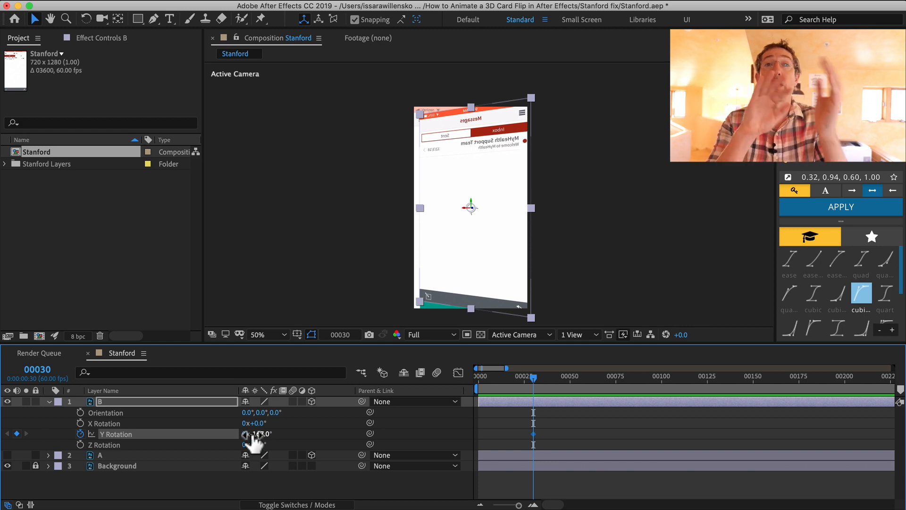
# Set layer B's Y Rotation to -180°, then undo the last two rotation changes
pyautogui.click(257, 432)
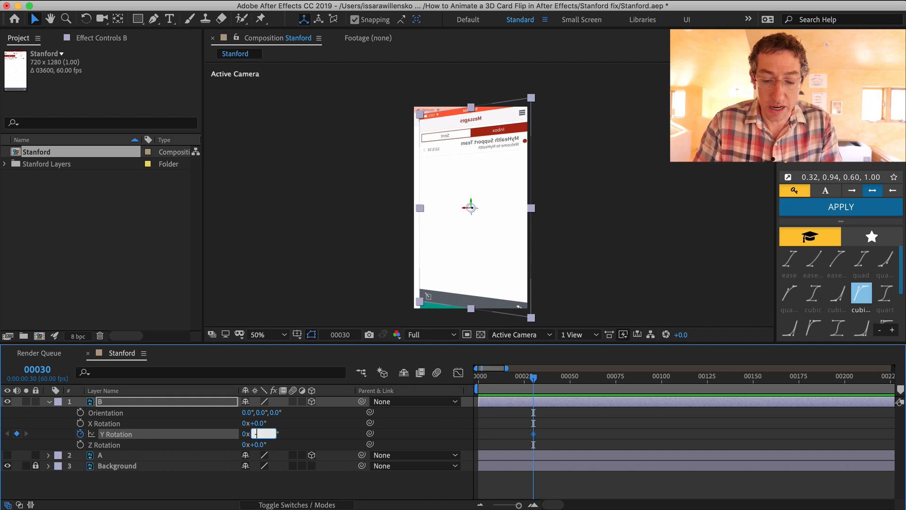
pyautogui.write('-180')
pyautogui.press('Return')
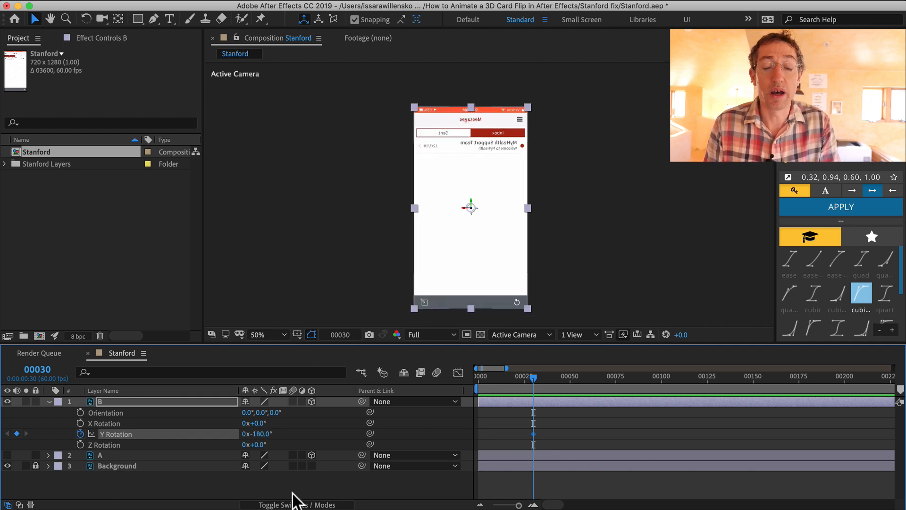
pyautogui.press('super+z')
pyautogui.press('super+z')
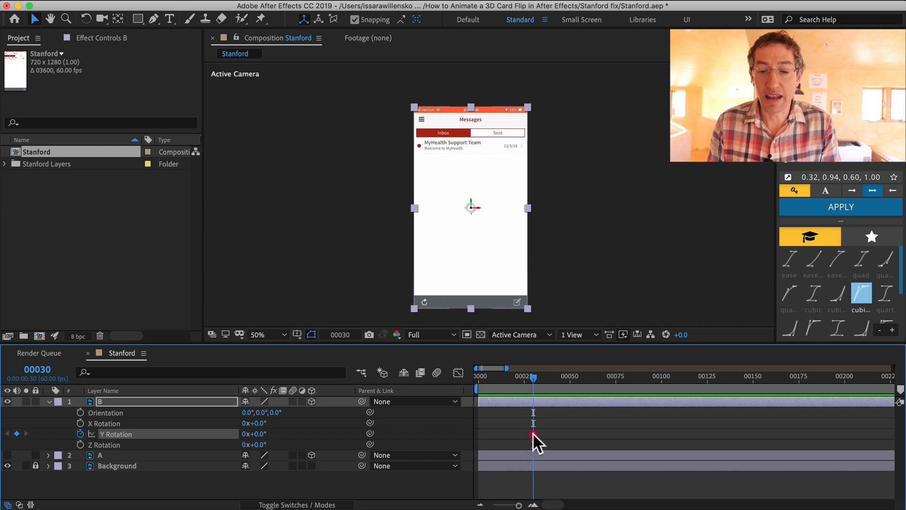
# Move the Y Rotation keyframe to about frame 74 and set a new -180° Y Rotation keyframe at frame 30
pyautogui.moveTo(533, 433); pyautogui.dragTo(613, 434)
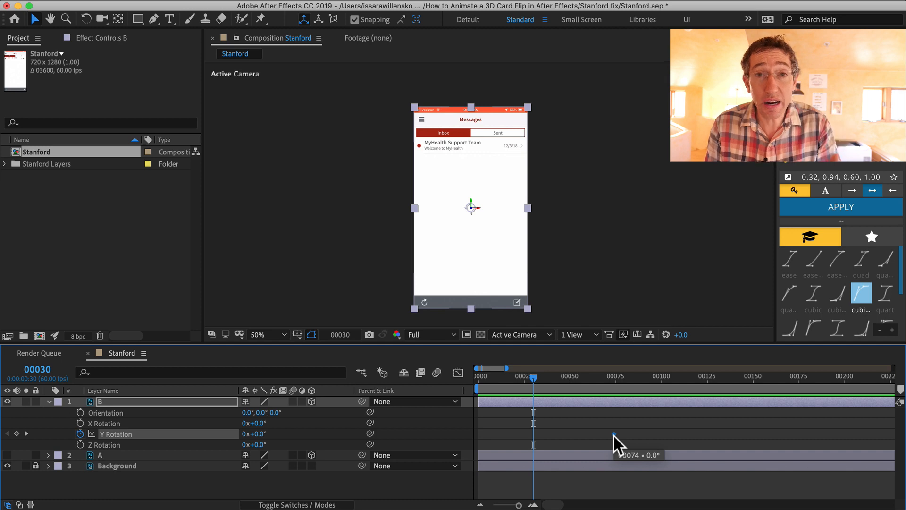
pyautogui.moveTo(613, 435); pyautogui.dragTo(613, 434)
pyautogui.click(259, 433)
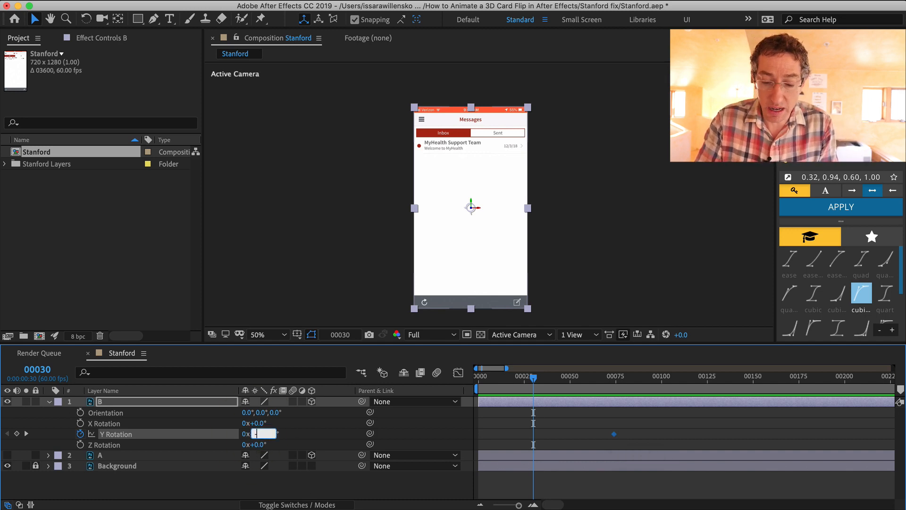
pyautogui.write('-180')
pyautogui.press('Return')
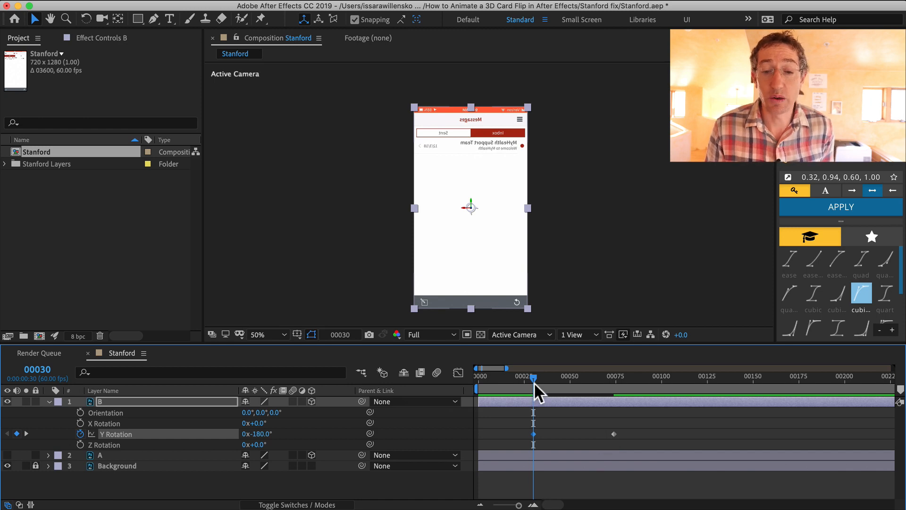
# Scrub the timeline and preview the Y rotation flip starting from frame 30
pyautogui.moveTo(534, 379); pyautogui.dragTo(613, 399)
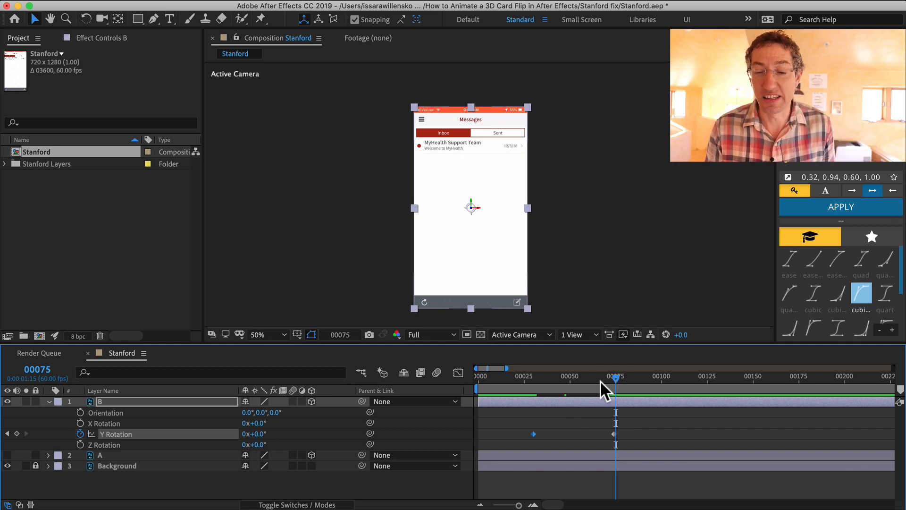
pyautogui.moveTo(588, 375); pyautogui.dragTo(534, 377)
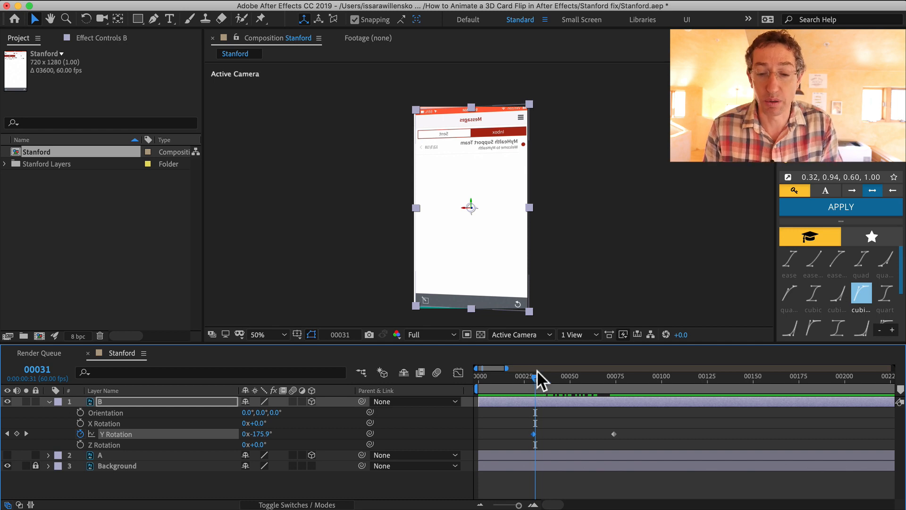
pyautogui.click(532, 375)
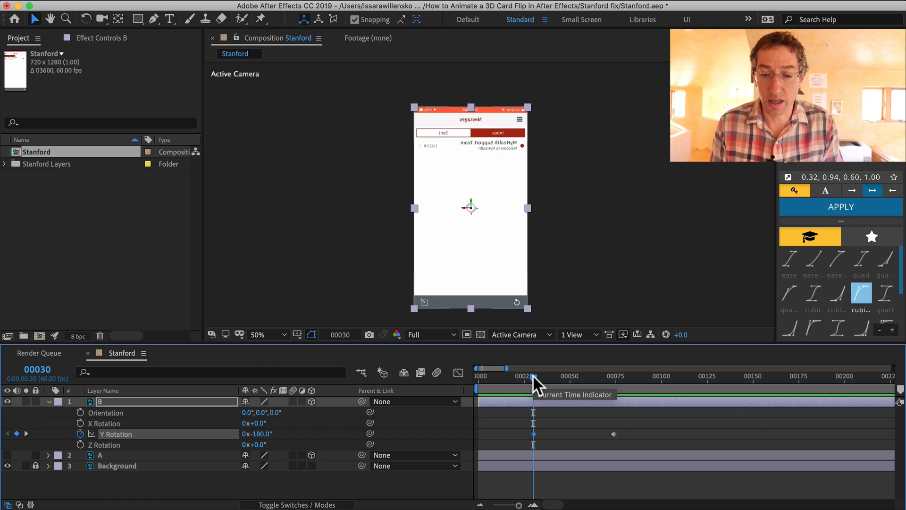
pyautogui.press('space')
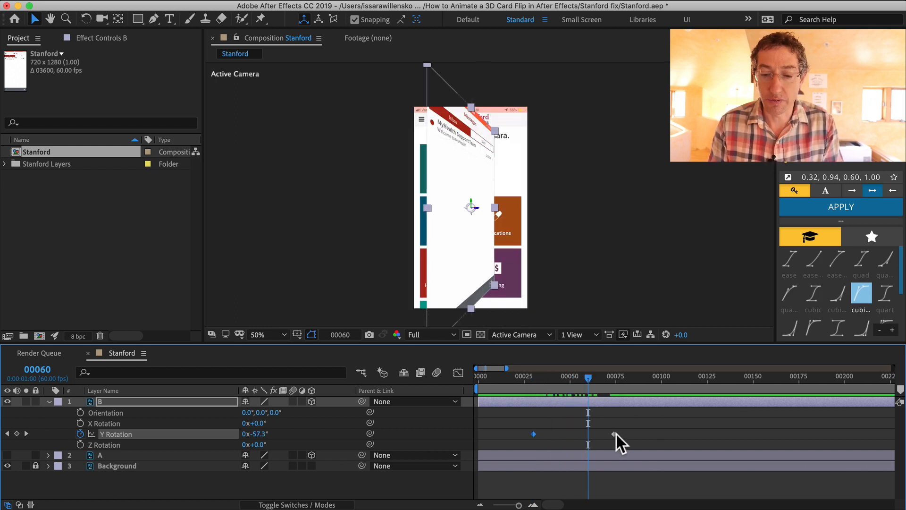
# Move the 0° Y Rotation keyframe to frame 60 and add matching Position and Scale keyframes for layer B there
pyautogui.moveTo(615, 434); pyautogui.dragTo(593, 433)
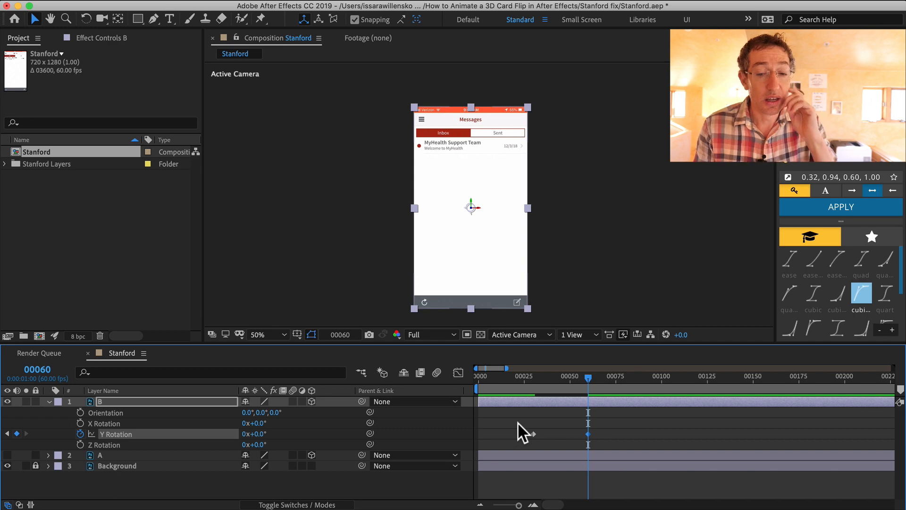
pyautogui.moveTo(531, 380)
pyautogui.mouseDown()
pyautogui.moveTo(576, 381)
pyautogui.moveTo(535, 381)
pyautogui.mouseUp()
pyautogui.press('u')
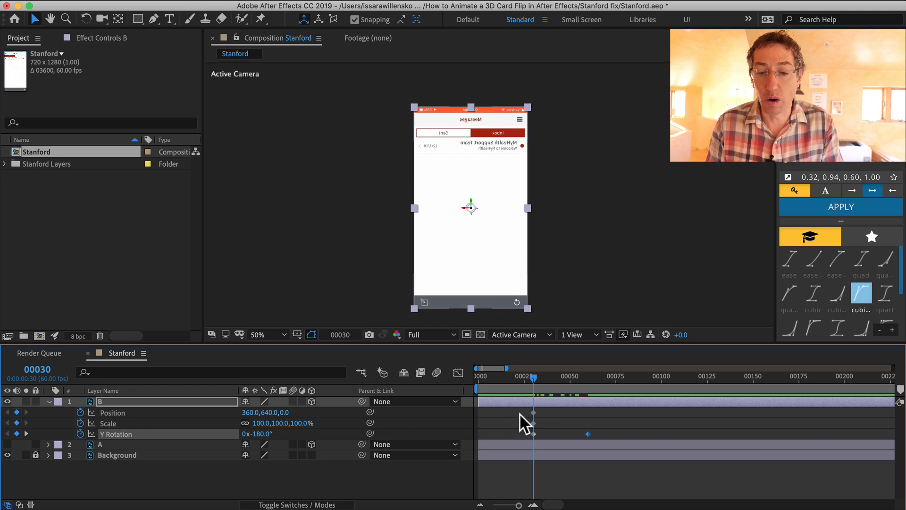
pyautogui.moveTo(523, 407); pyautogui.dragTo(543, 423)
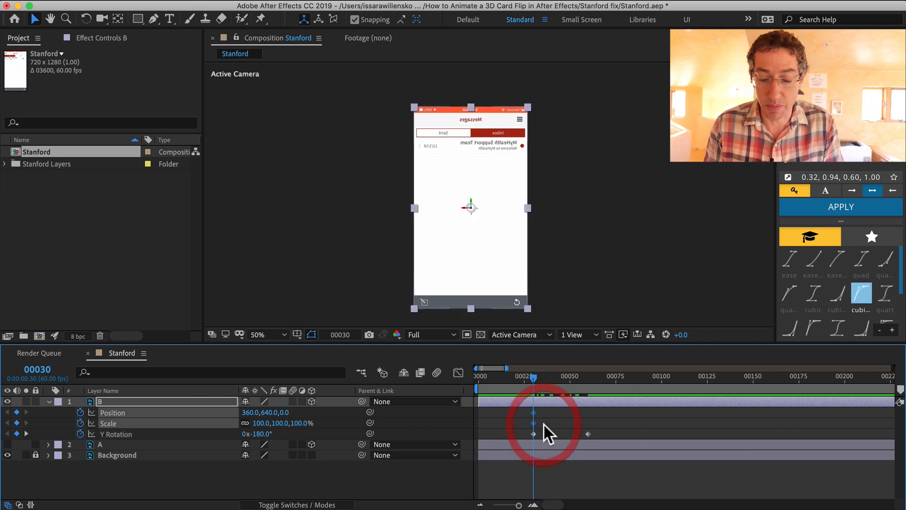
pyautogui.press('k')
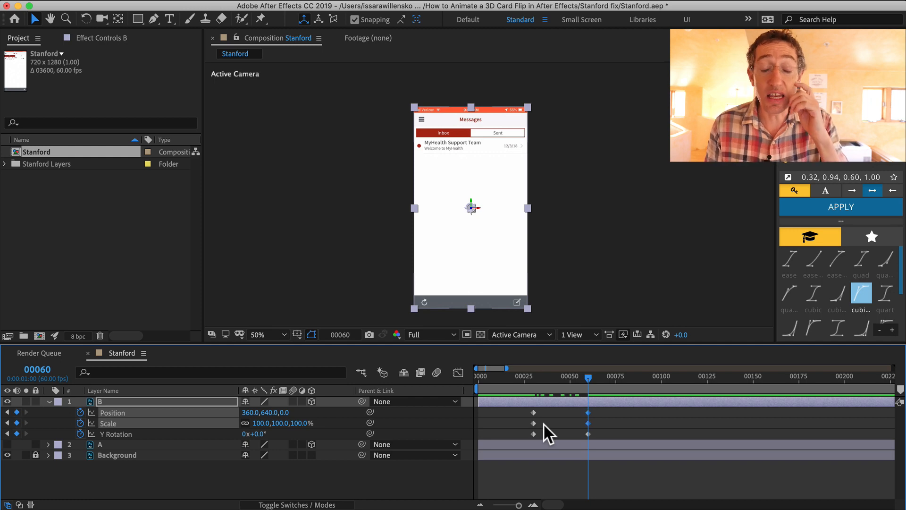
pyautogui.moveTo(520, 407); pyautogui.dragTo(544, 426)
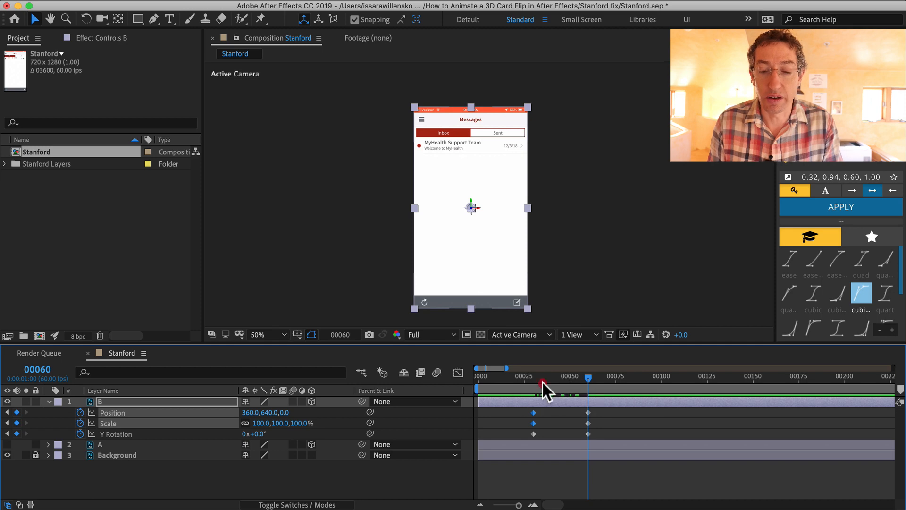
pyautogui.moveTo(542, 381); pyautogui.dragTo(596, 393)
# Show layer A and, at frame 30, scale layer B down to about 23.9% and move it over the Messages tile
pyautogui.click(530, 383)
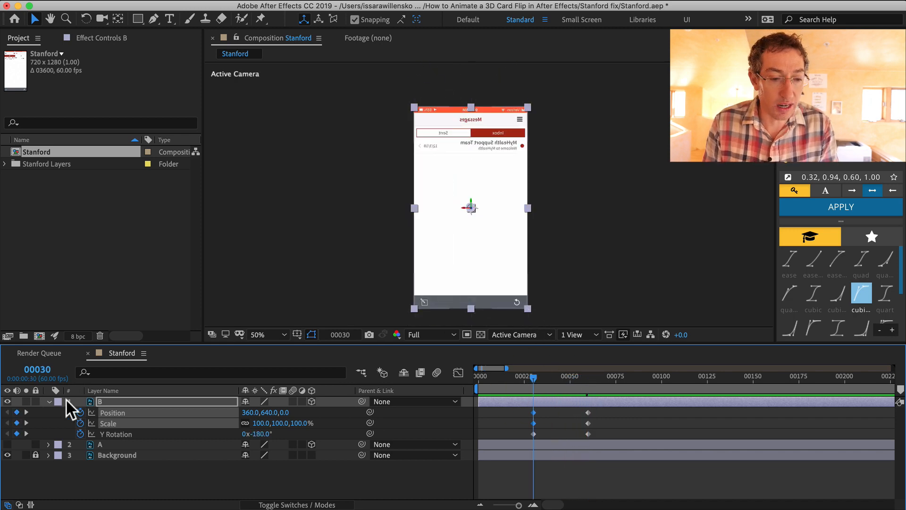
pyautogui.click(7, 444)
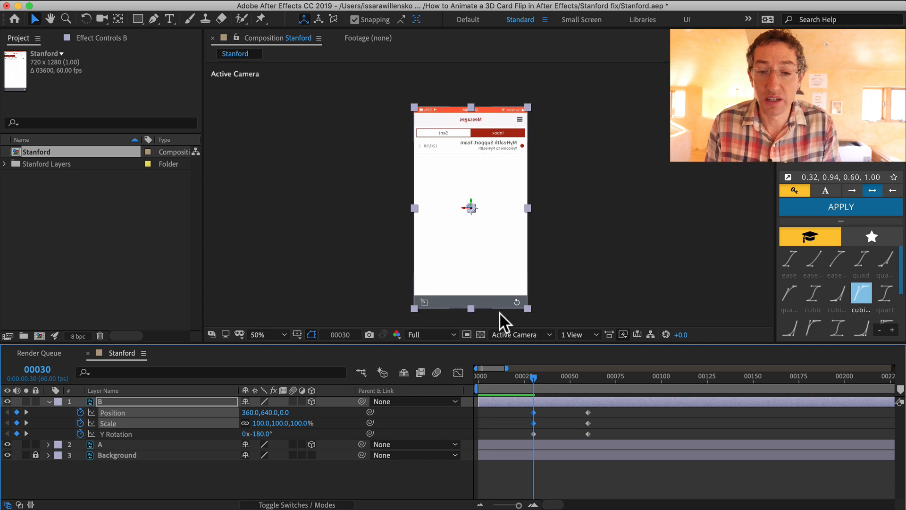
pyautogui.moveTo(528, 307); pyautogui.dragTo(492, 254)
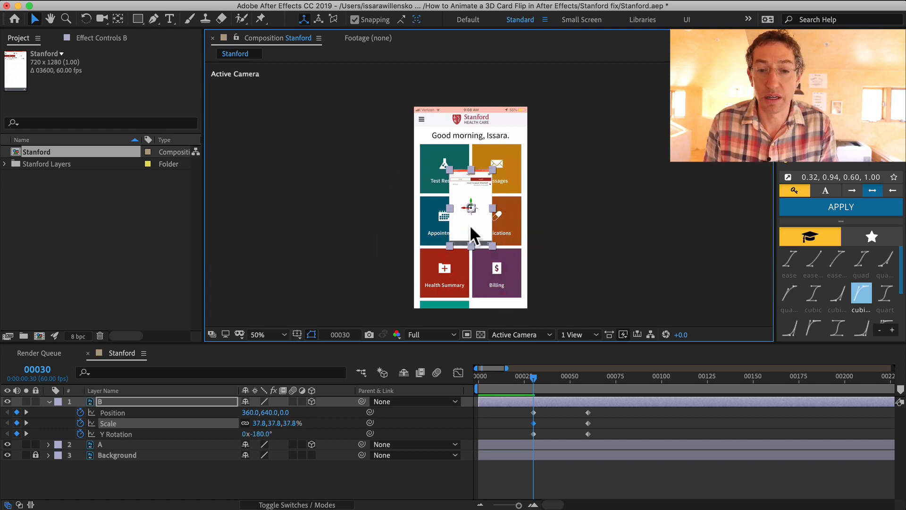
pyautogui.moveTo(470, 225); pyautogui.dragTo(496, 191)
pyautogui.press('.')
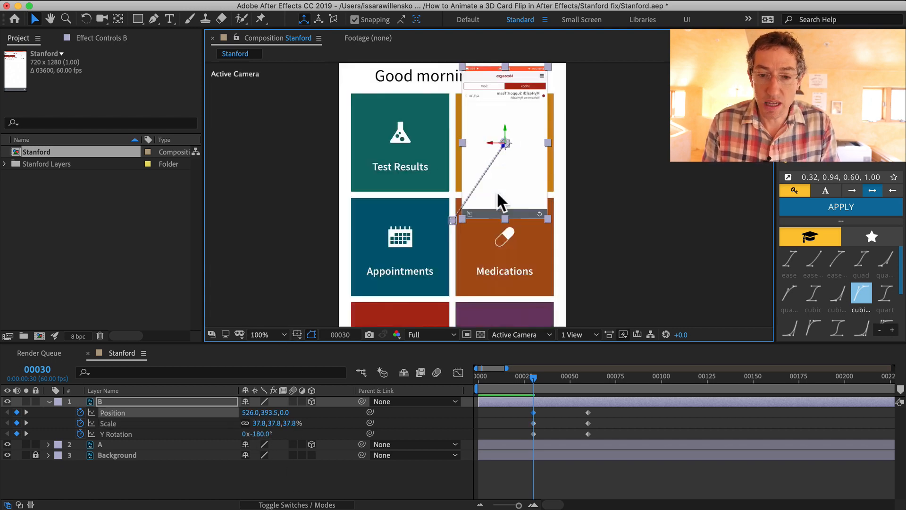
pyautogui.moveTo(547, 218); pyautogui.dragTo(529, 199)
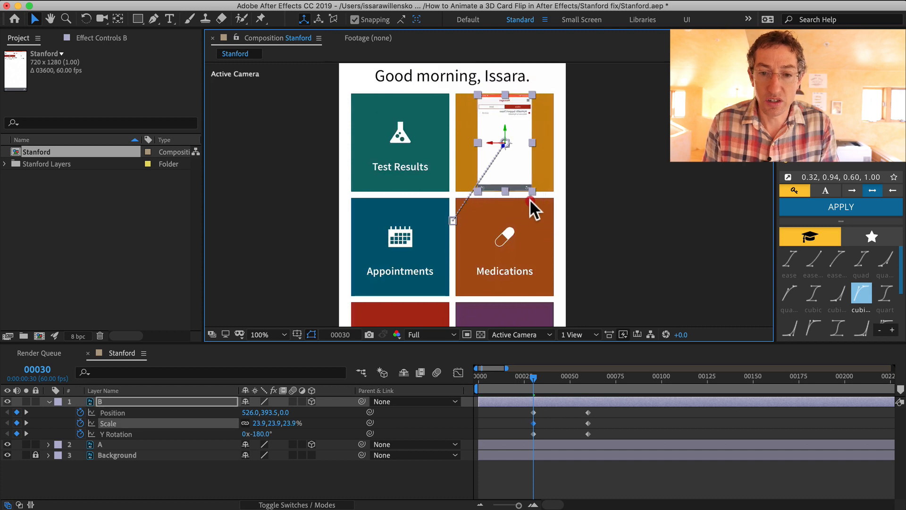
pyautogui.press('.')
pyautogui.press('space')
pyautogui.moveTo(542, 235); pyautogui.dragTo(501, 277)
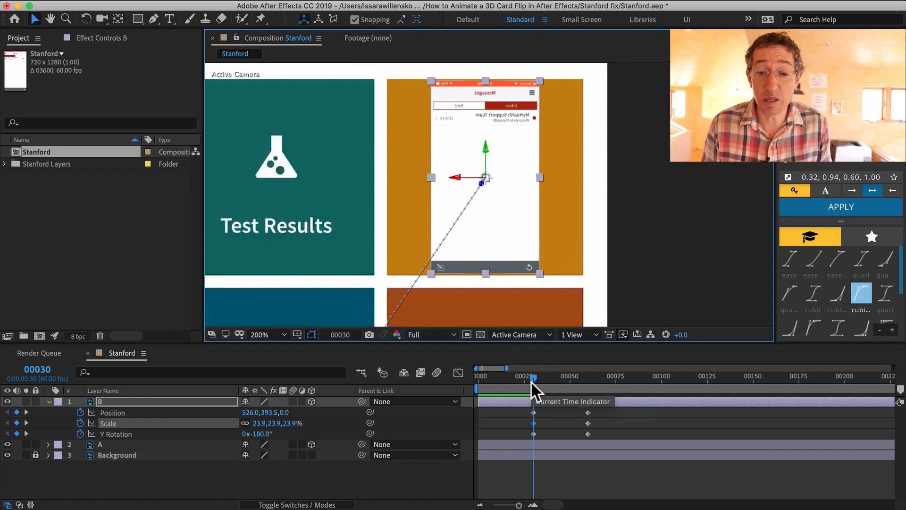
# Set the work area to end at frame 90 and preview the card-flip animation
pyautogui.moveTo(530, 381)
pyautogui.mouseDown()
pyautogui.moveTo(587, 380)
pyautogui.moveTo(542, 371)
pyautogui.mouseUp()
pyautogui.press(',')
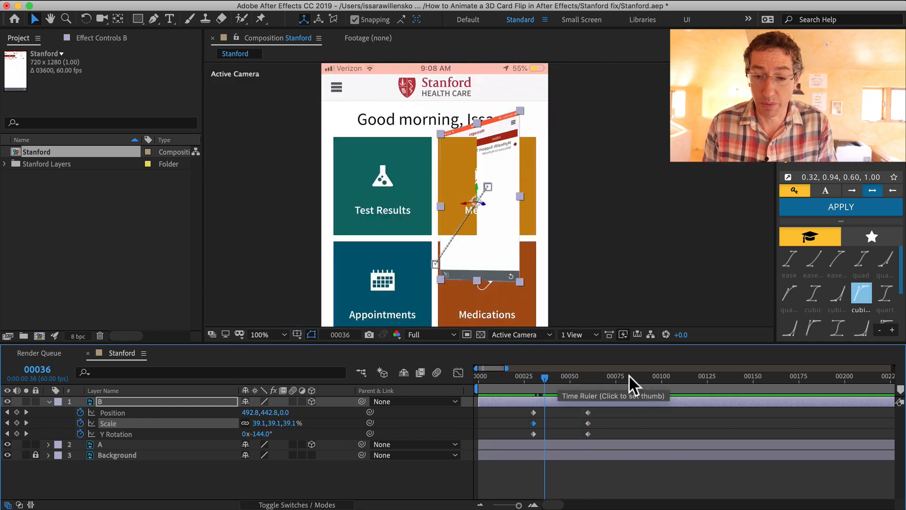
pyautogui.moveTo(614, 374); pyautogui.dragTo(590, 373)
pyautogui.hotkey('shift', 'pagedown')
pyautogui.hotkey('shift', 'pagedown')
pyautogui.hotkey('shift', 'pagedown')
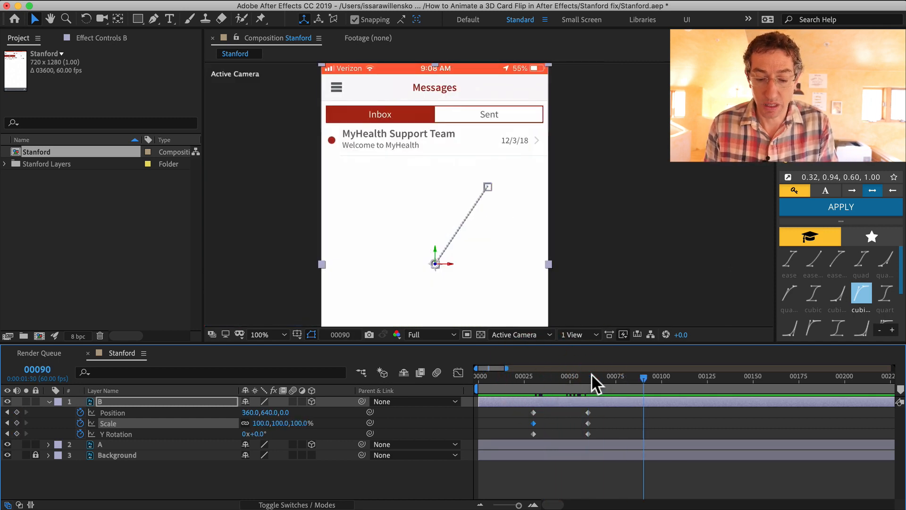
pyautogui.press('n')
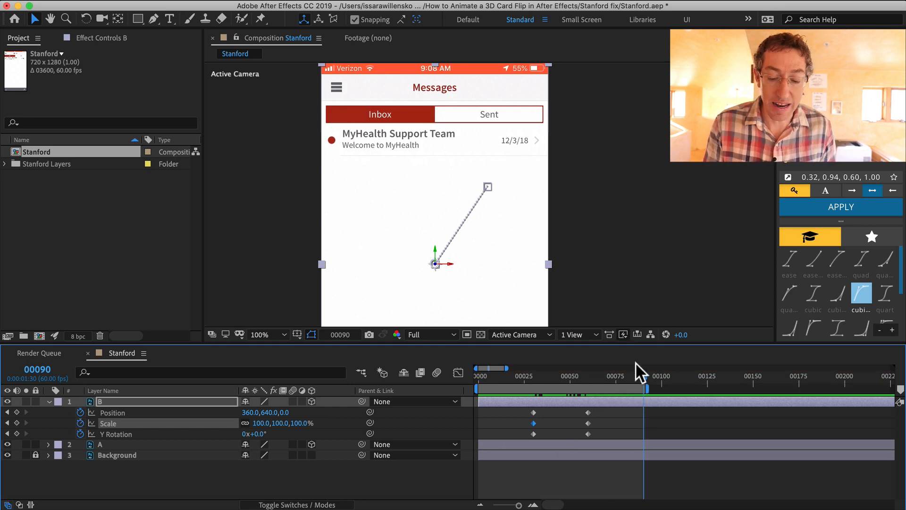
pyautogui.press('space')
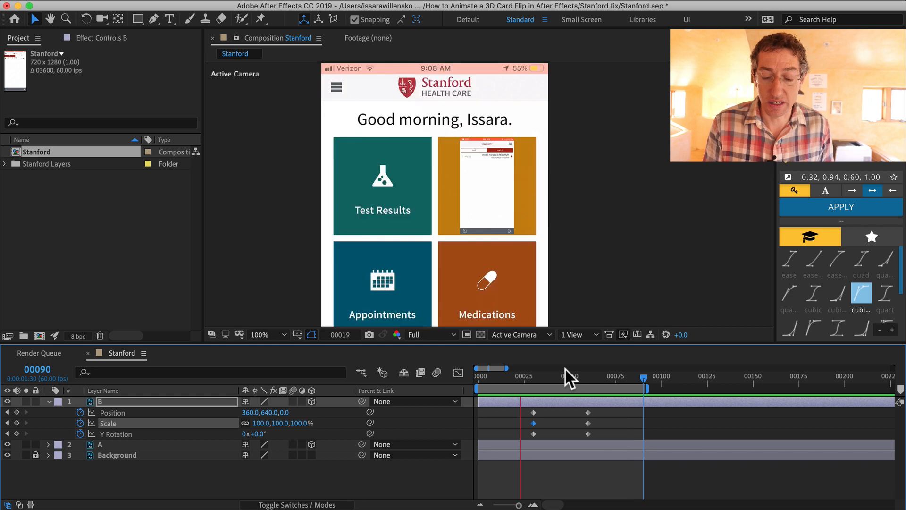
pyautogui.press(',')
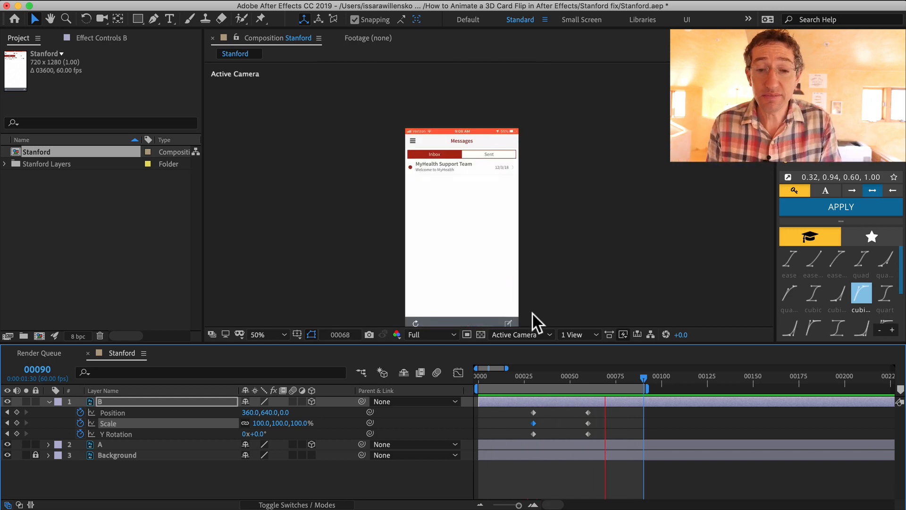
# Apply the cubicOut easing preset to all of layer B's Position, Scale and Y Rotation keyframes
pyautogui.press('space')
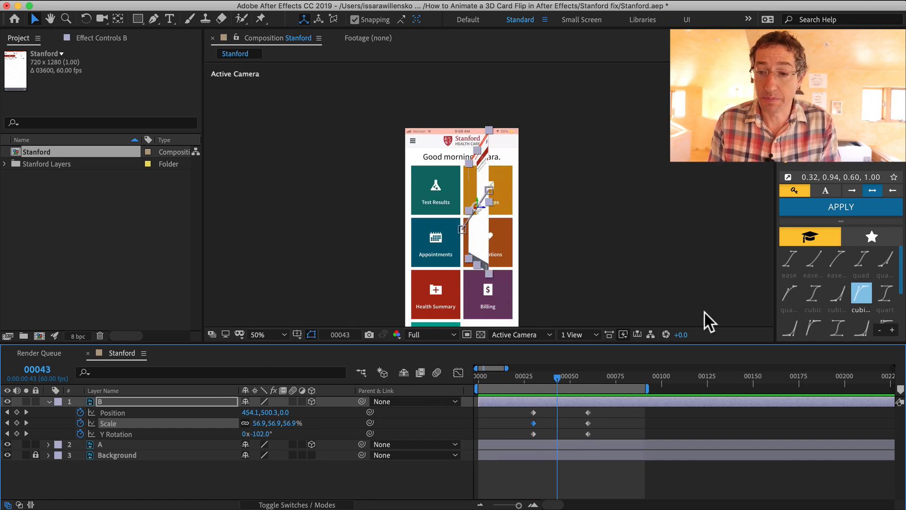
pyautogui.moveTo(734, 344); pyautogui.dragTo(734, 367)
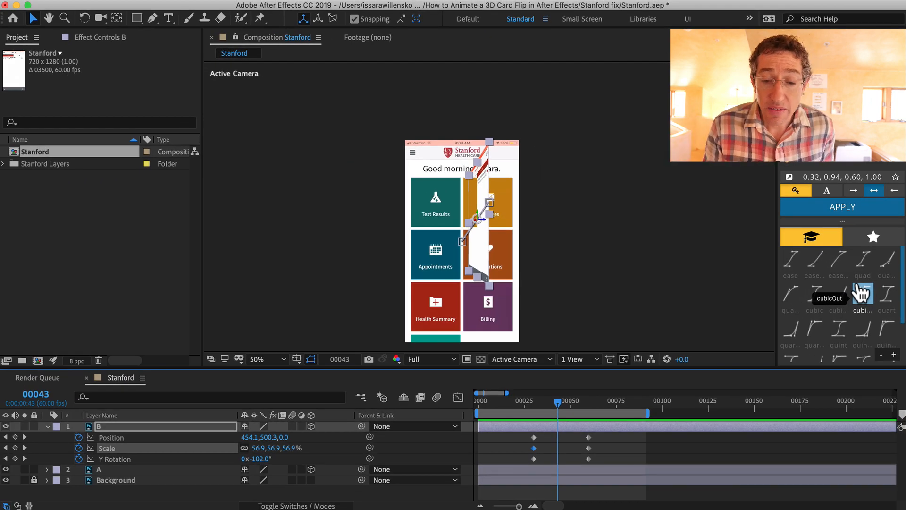
pyautogui.moveTo(511, 438); pyautogui.dragTo(598, 465)
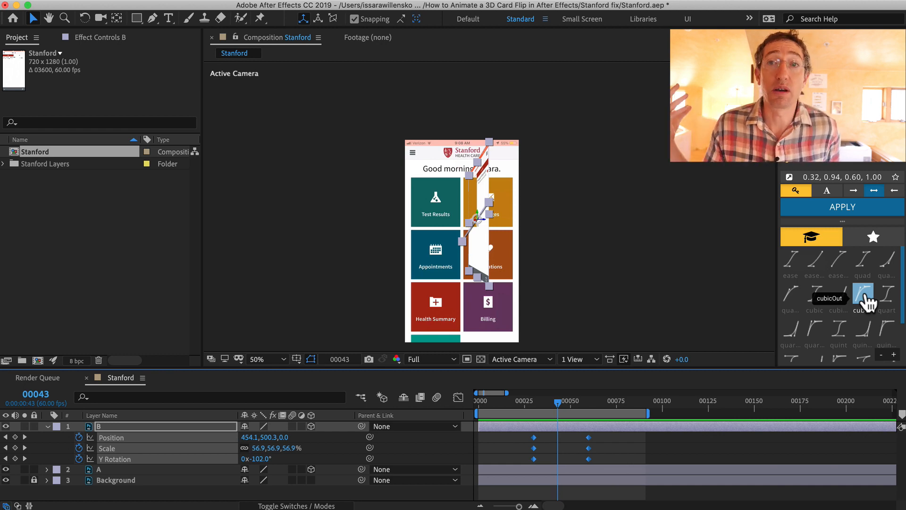
pyautogui.click(866, 302)
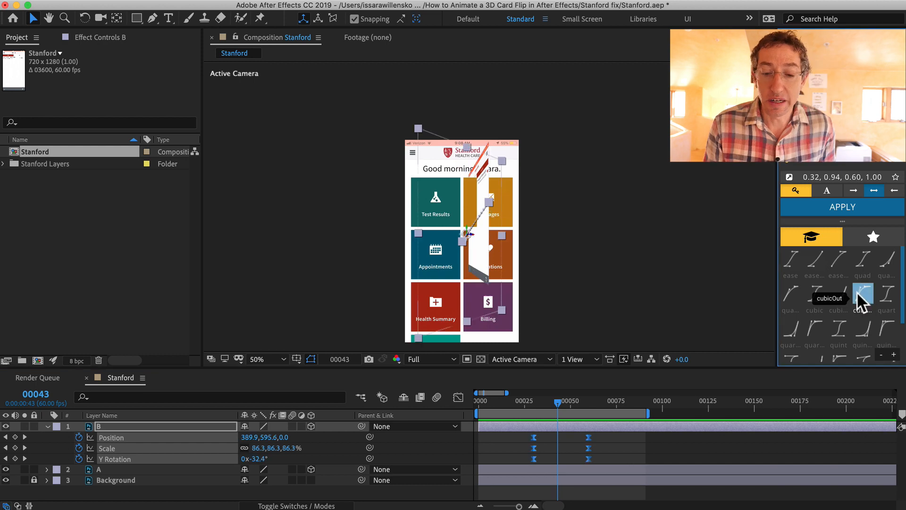
# Preview the eased card flip and scrub back to frame 15
pyautogui.click(559, 385)
pyautogui.press('space')
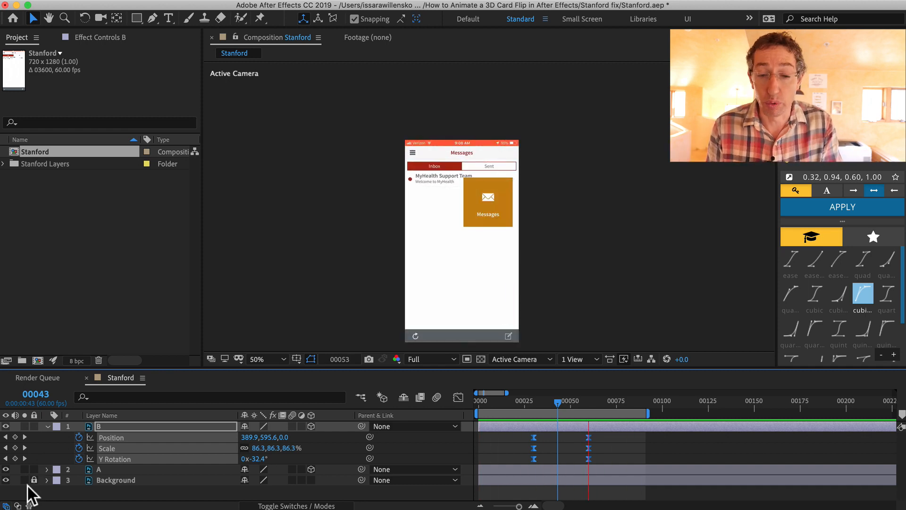
pyautogui.press('space')
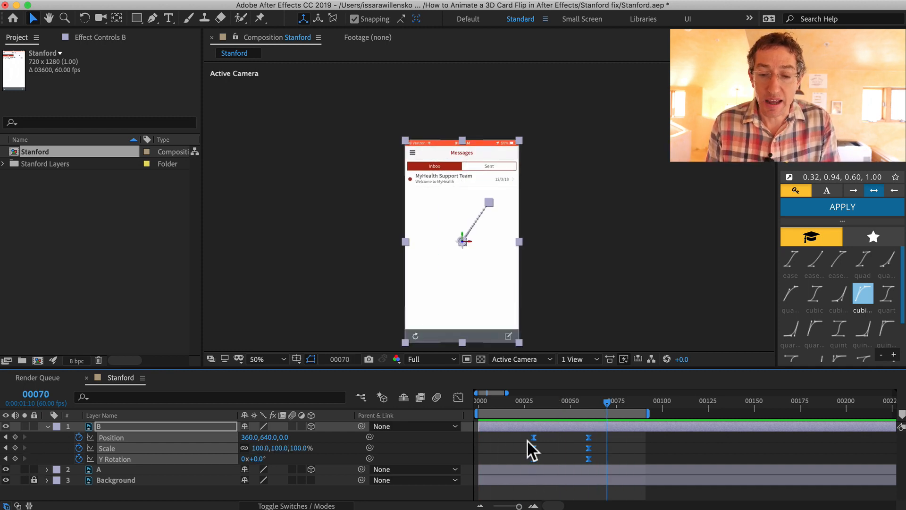
pyautogui.moveTo(564, 398); pyautogui.dragTo(507, 401)
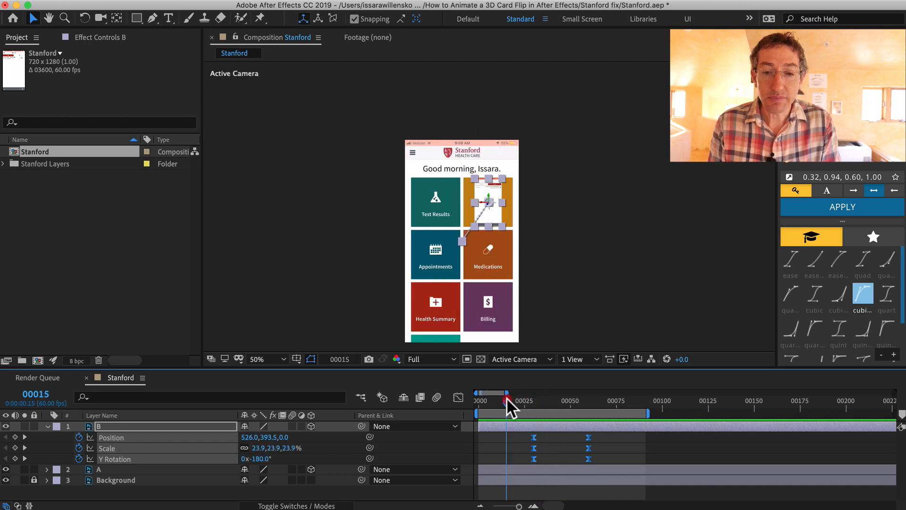
# Try parenting layer A to layer B at frame 85, then undo it
pyautogui.click(98, 469)
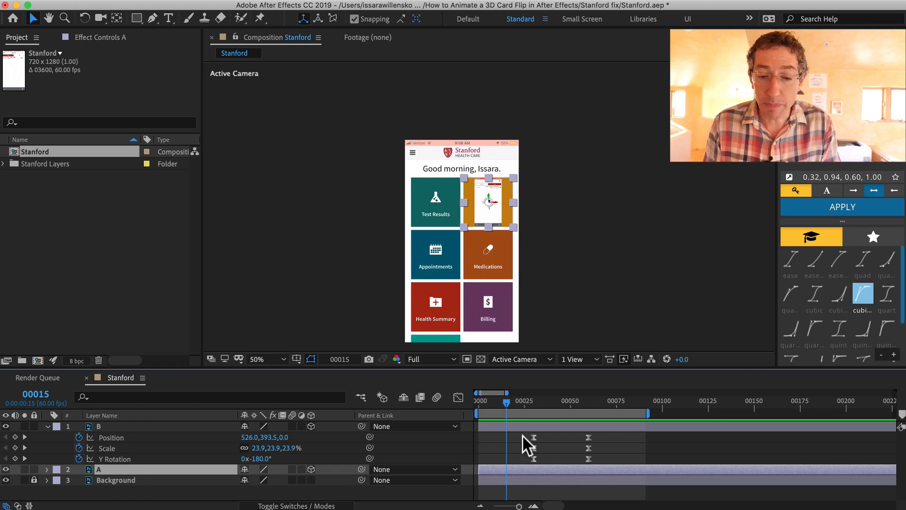
pyautogui.moveTo(506, 401); pyautogui.dragTo(635, 443)
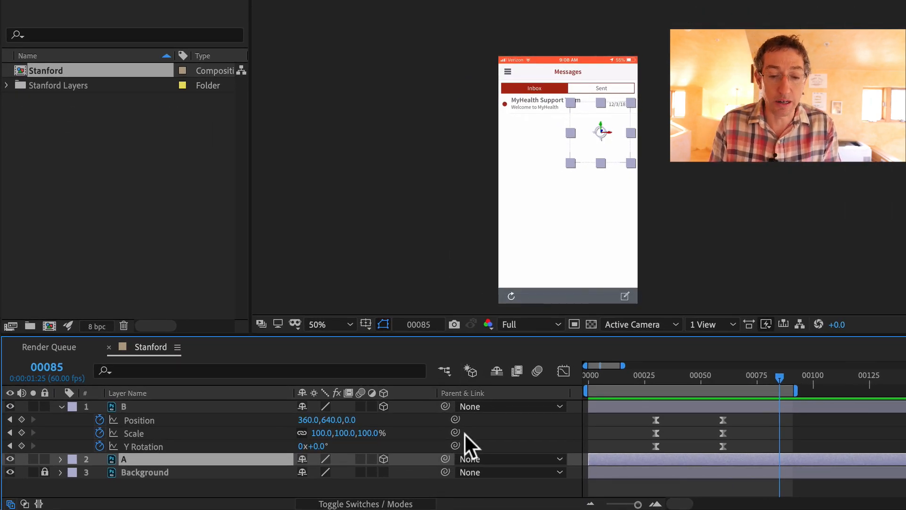
pyautogui.moveTo(444, 458); pyautogui.dragTo(138, 405)
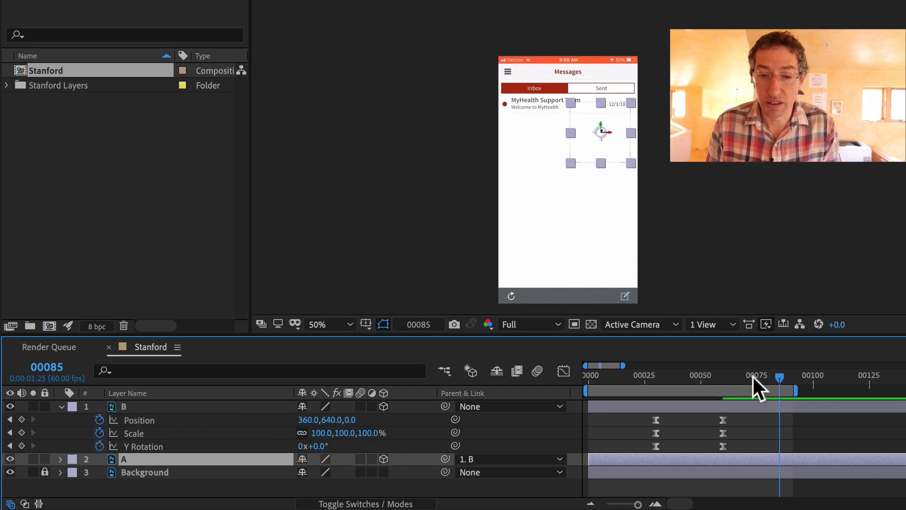
pyautogui.moveTo(752, 375); pyautogui.dragTo(746, 394)
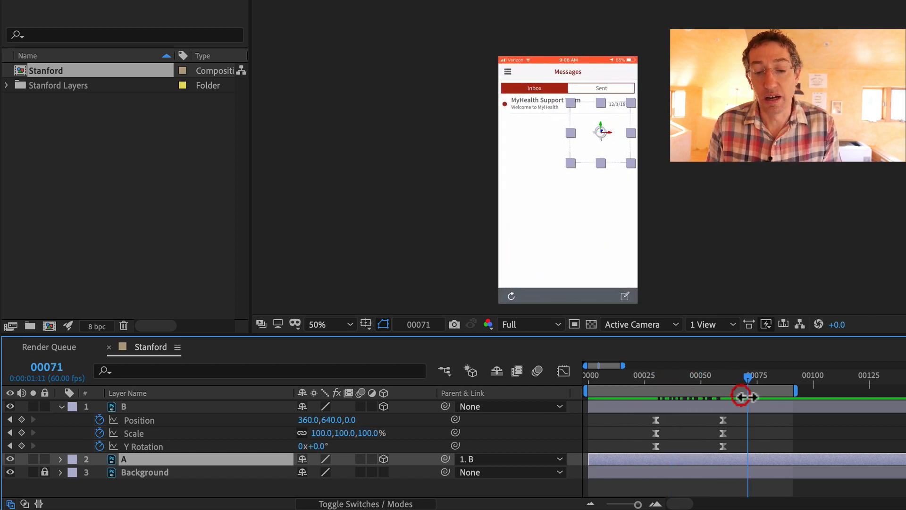
pyautogui.press('super+z')
# Parent layer A to layer B at frame 40 and scrub to frame 43
pyautogui.click(678, 377)
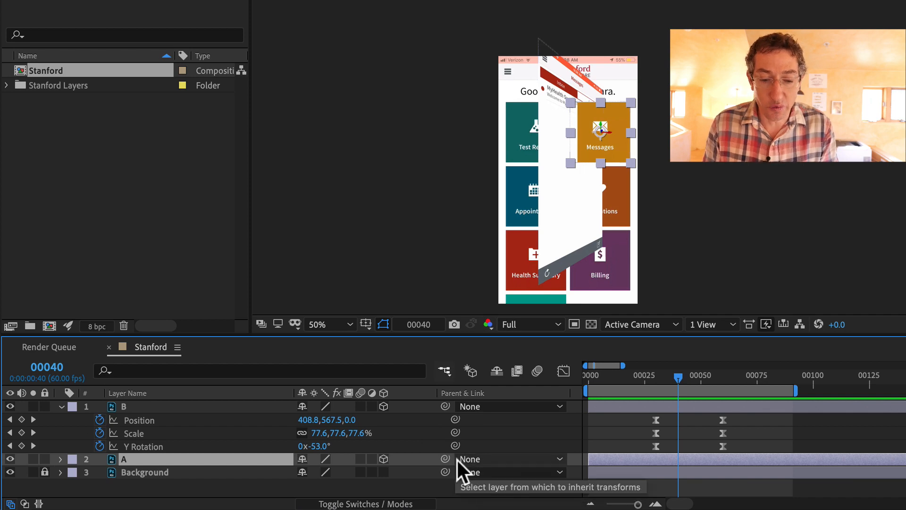
pyautogui.moveTo(445, 458); pyautogui.dragTo(126, 406)
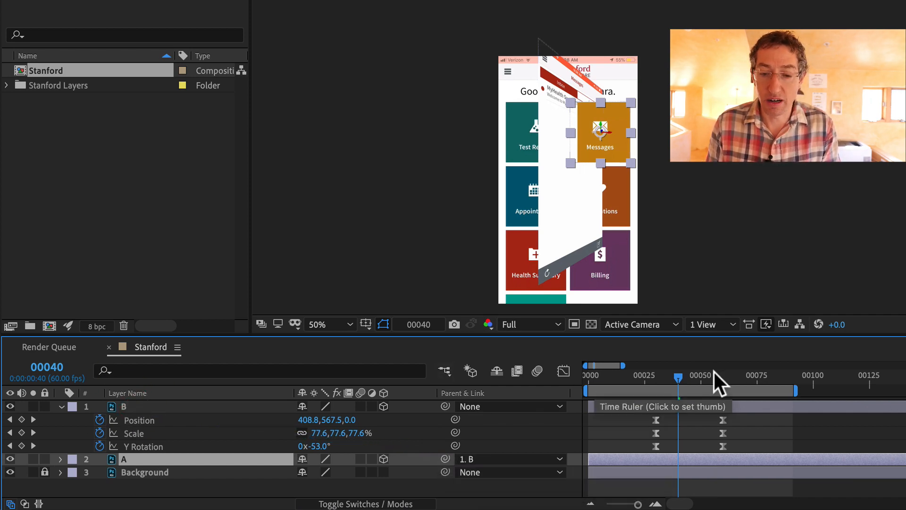
pyautogui.moveTo(678, 376)
pyautogui.mouseDown()
pyautogui.moveTo(698, 375)
pyautogui.moveTo(690, 386)
pyautogui.moveTo(641, 383)
pyautogui.moveTo(675, 379)
pyautogui.moveTo(698, 389)
pyautogui.moveTo(684, 383)
pyautogui.mouseUp()
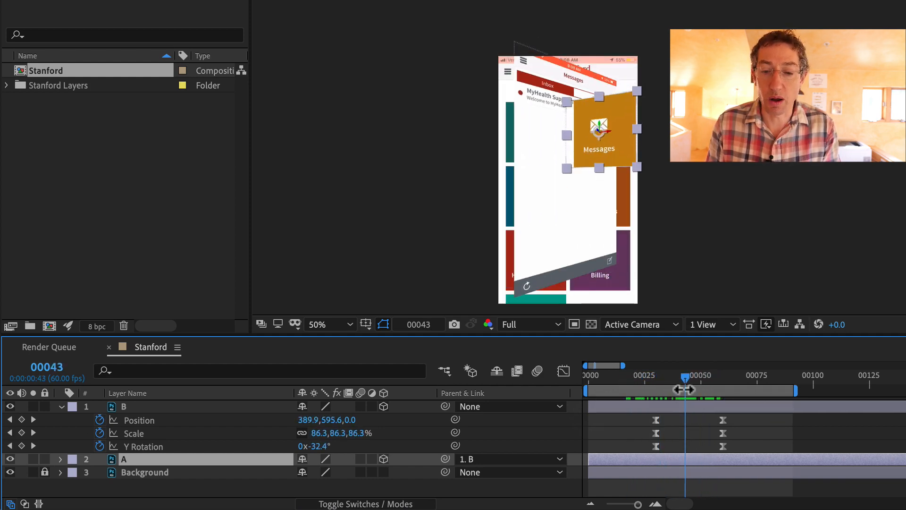
# Inspect the 3D flip from Custom View 1, orbiting around it, then return to the Active Camera view
pyautogui.click(717, 323)
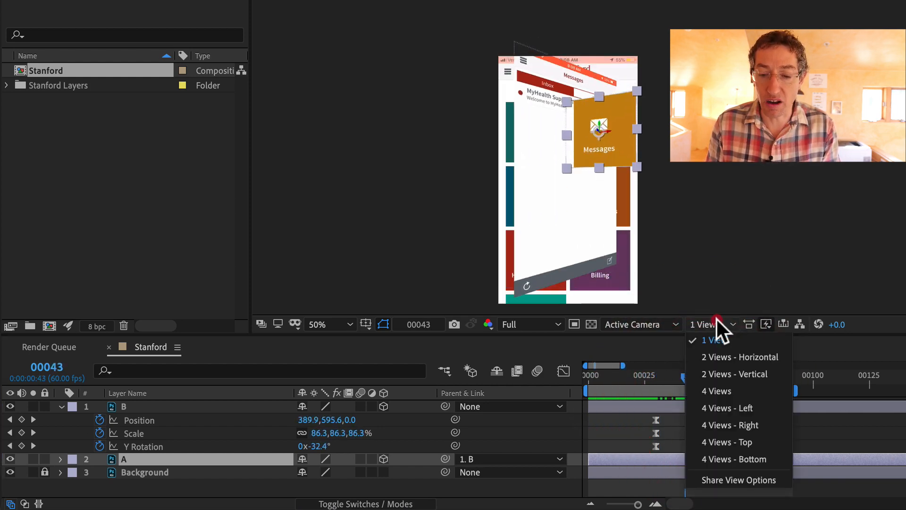
pyautogui.click(661, 271)
pyautogui.click(650, 322)
pyautogui.click(638, 465)
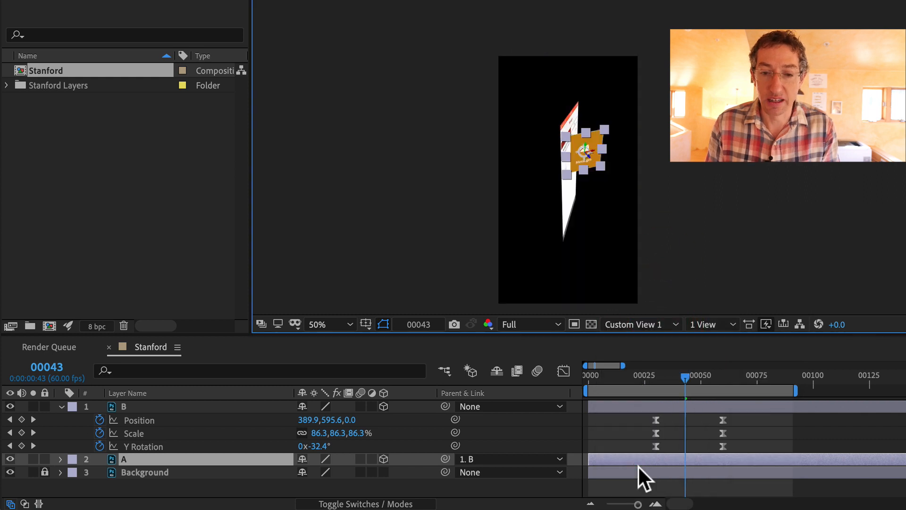
pyautogui.scroll(2, 611, 265)
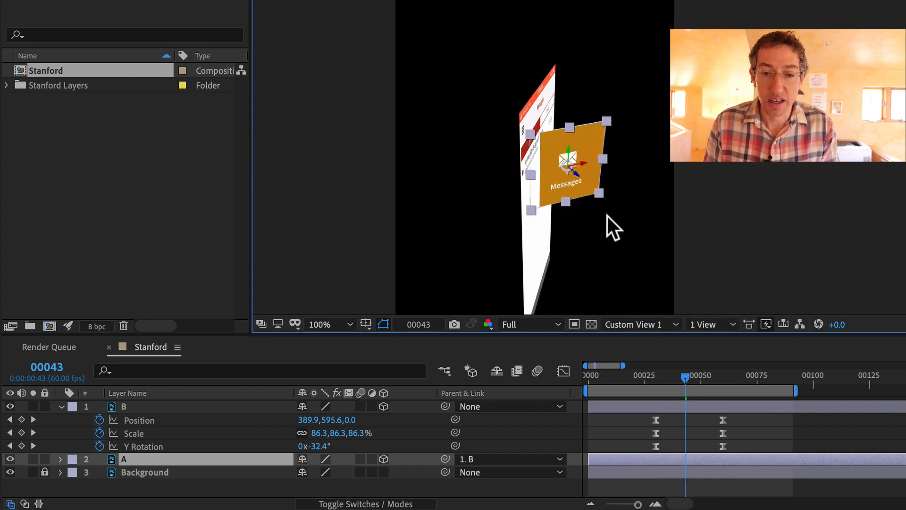
pyautogui.moveTo(604, 163); pyautogui.dragTo(511, 134)
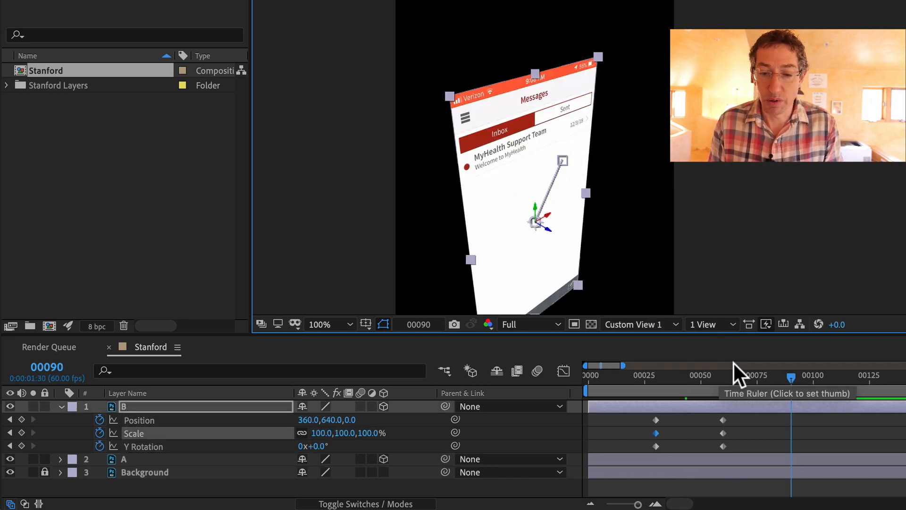
pyautogui.click(636, 319)
pyautogui.click(638, 341)
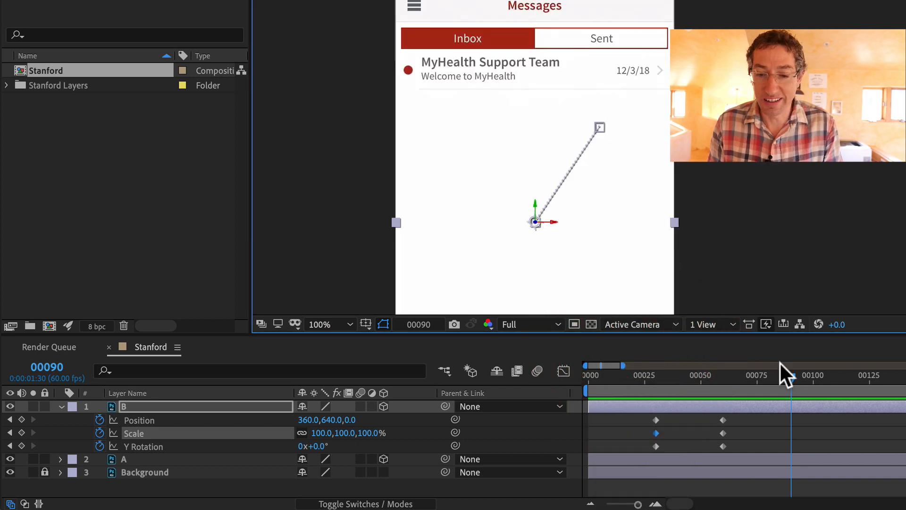
pyautogui.moveTo(758, 375); pyautogui.dragTo(604, 361)
# Preview from the start and set the work area to end at frame 92
pyautogui.press('space')
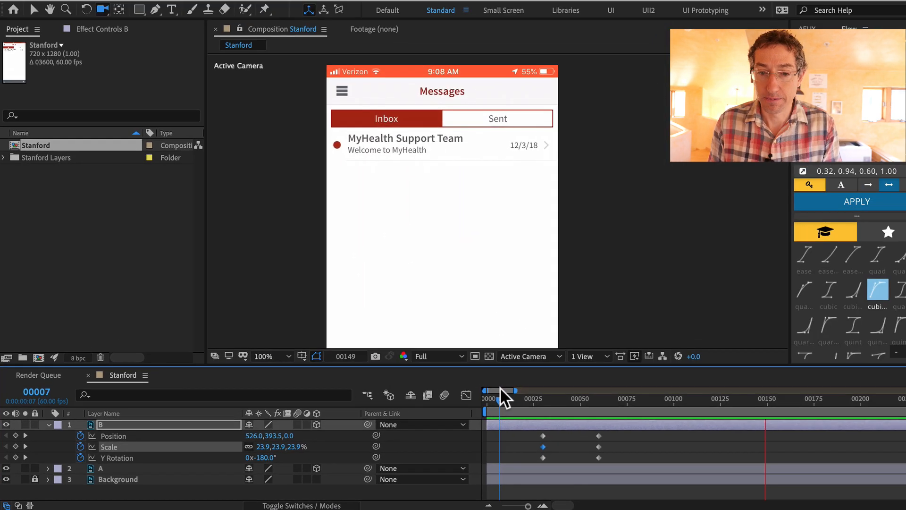
pyautogui.press('space')
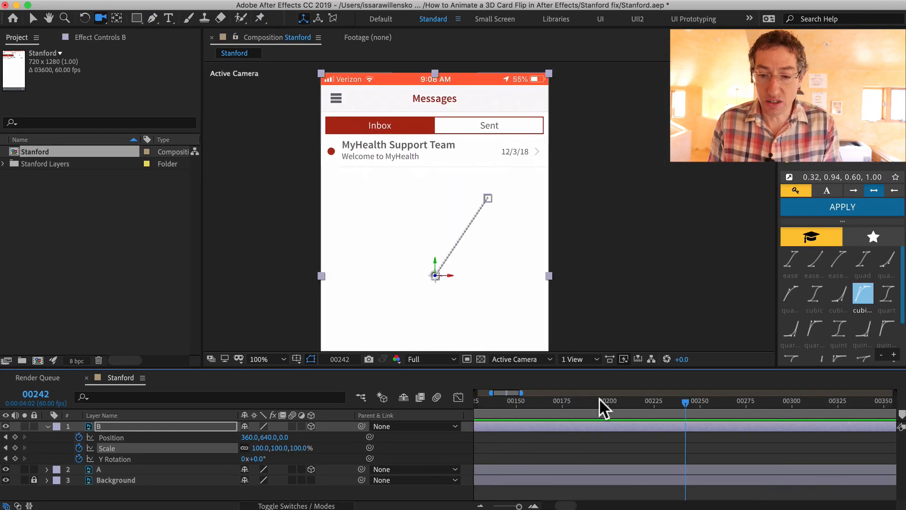
pyautogui.press('Home')
pyautogui.moveTo(616, 403); pyautogui.dragTo(647, 402)
pyautogui.press('n')
# Apply the cubicOut easing preset to all of layer B's Position, Scale and Y Rotation keyframes
pyautogui.moveTo(500, 432); pyautogui.dragTo(602, 459)
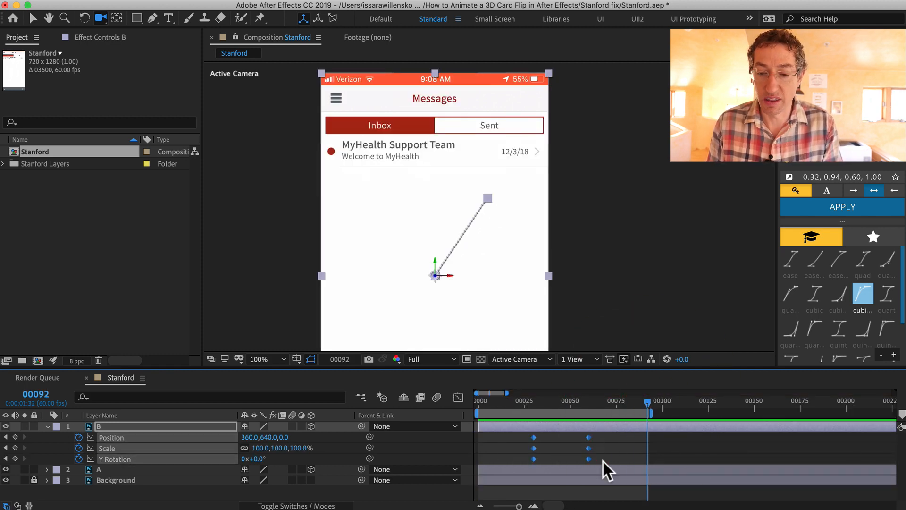
pyautogui.click(862, 302)
pyautogui.click(862, 305)
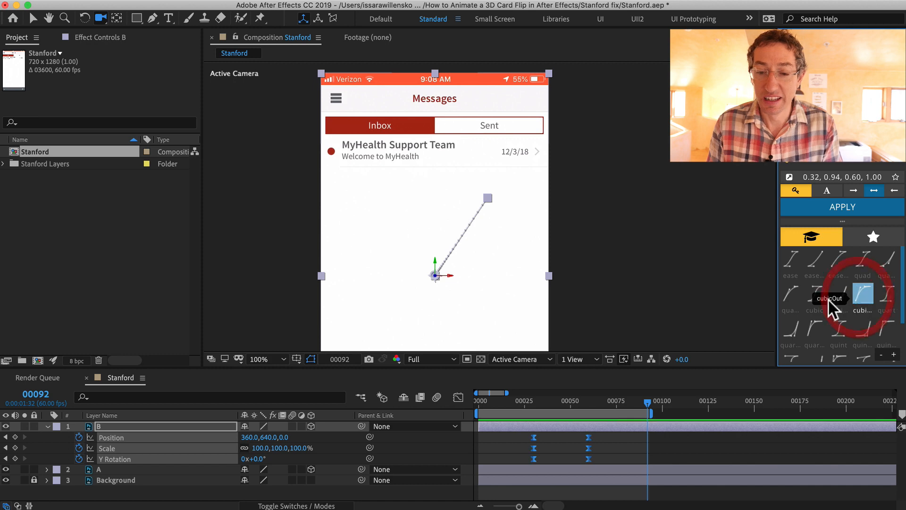
# Preview the eased flip from near the start and park at frame 13
pyautogui.click(498, 399)
pyautogui.press('space')
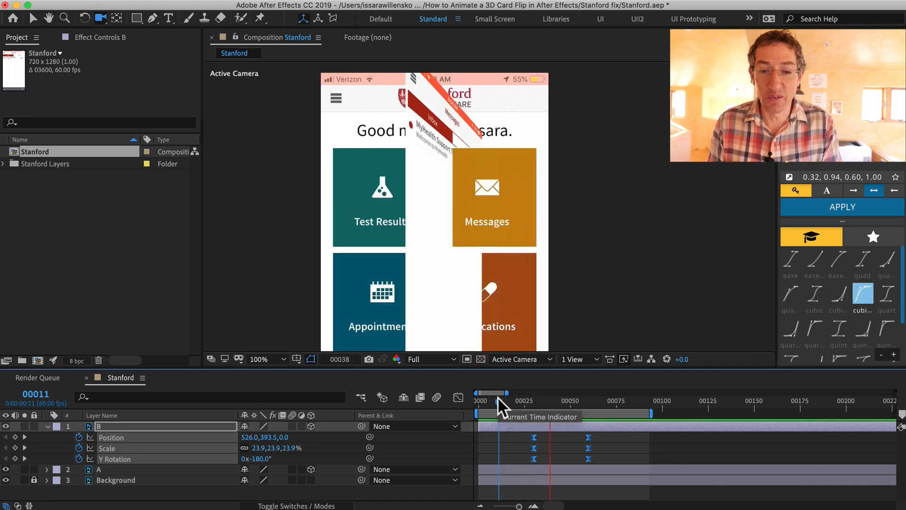
pyautogui.press('space')
pyautogui.click(503, 399)
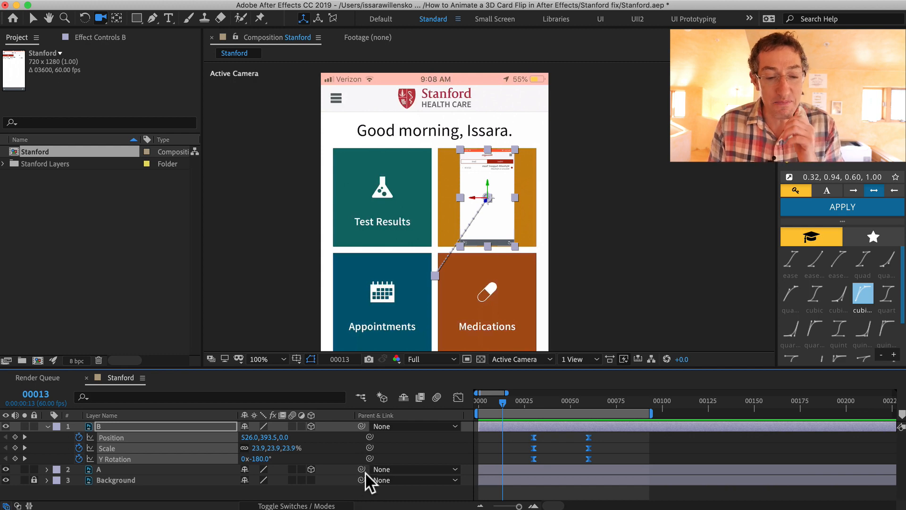
# Parent layer A to layer B at frame 13 and scrub to frame 33
pyautogui.moveTo(362, 469); pyautogui.dragTo(128, 425)
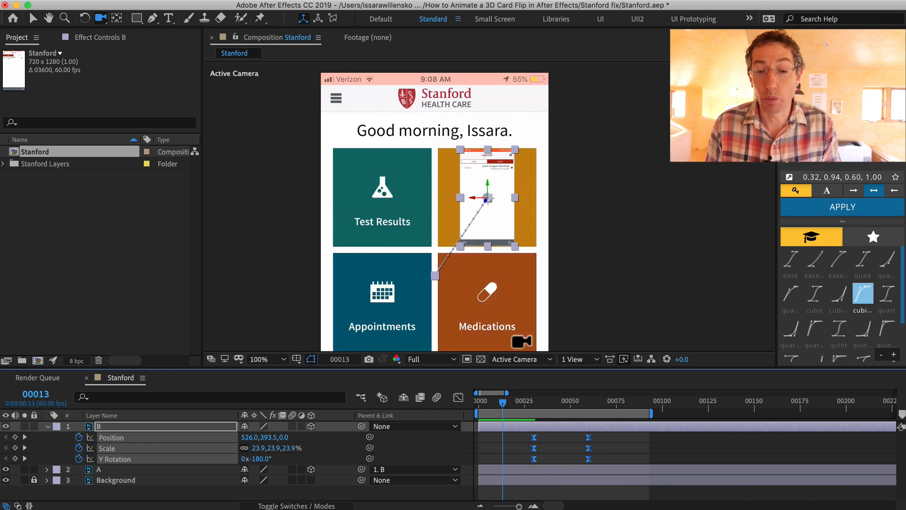
pyautogui.moveTo(501, 400); pyautogui.dragTo(531, 390)
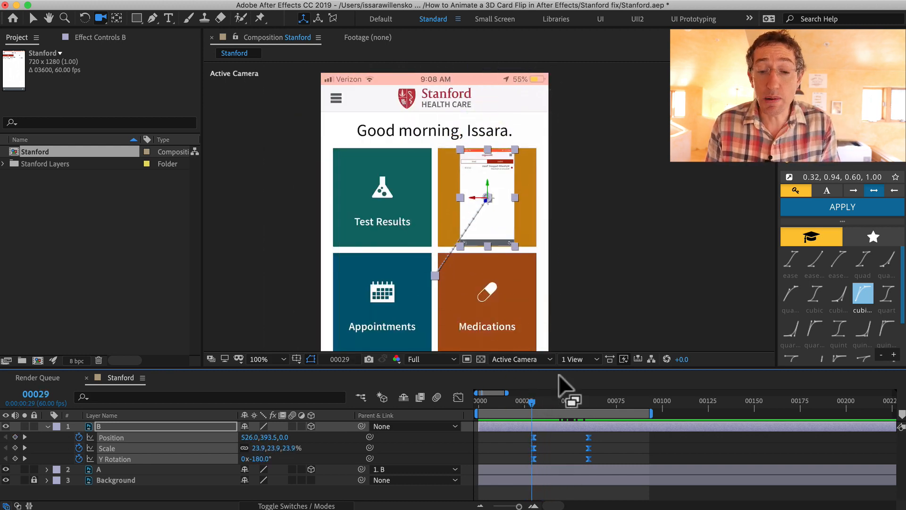
pyautogui.click(542, 396)
pyautogui.moveTo(543, 396); pyautogui.dragTo(539, 397)
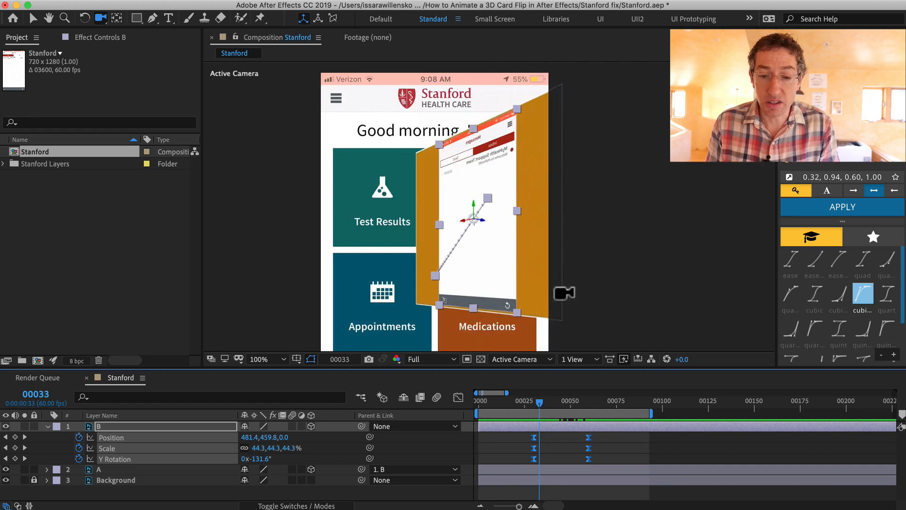
# Step frame by frame between frames 33 and 39 to examine the middle of the flip
pyautogui.press('pagedown')
pyautogui.press('pagedown')
pyautogui.press('pagedown')
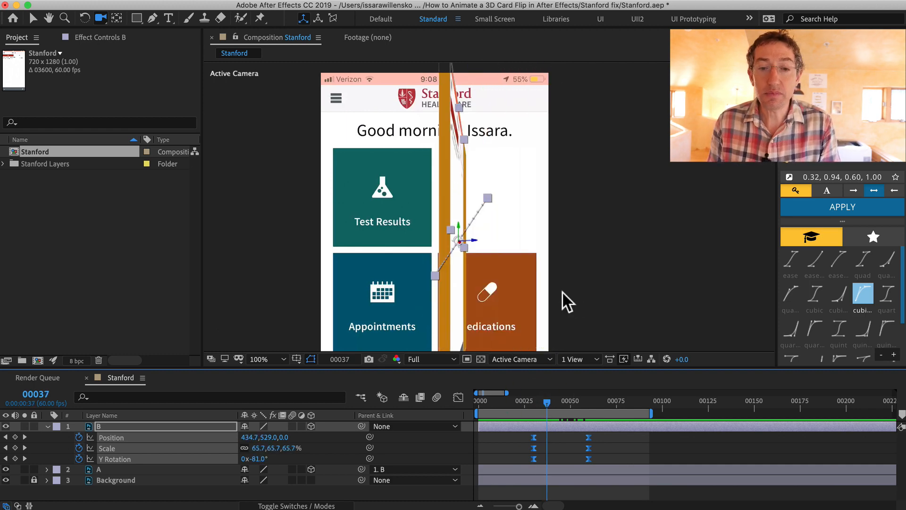
pyautogui.press('pagedown')
pyautogui.press('pagedown')
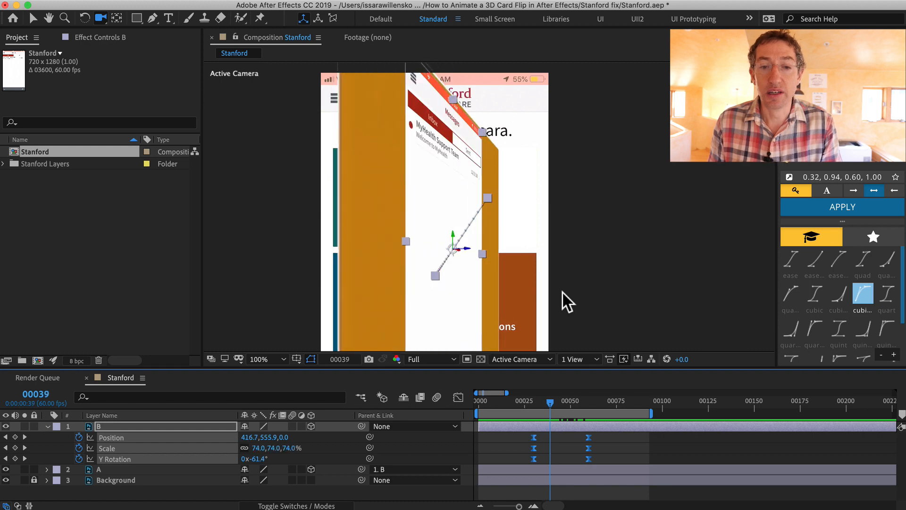
pyautogui.press('pageup')
pyautogui.press('pageup')
pyautogui.press('pageup')
pyautogui.press('pageup')
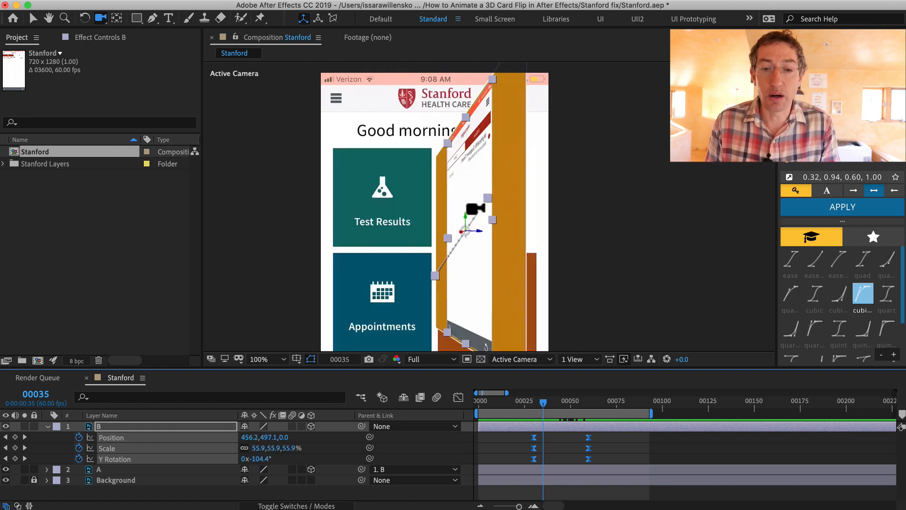
pyautogui.press('pageup')
pyautogui.press('pageup')
pyautogui.press('pageup')
pyautogui.press('pageup')
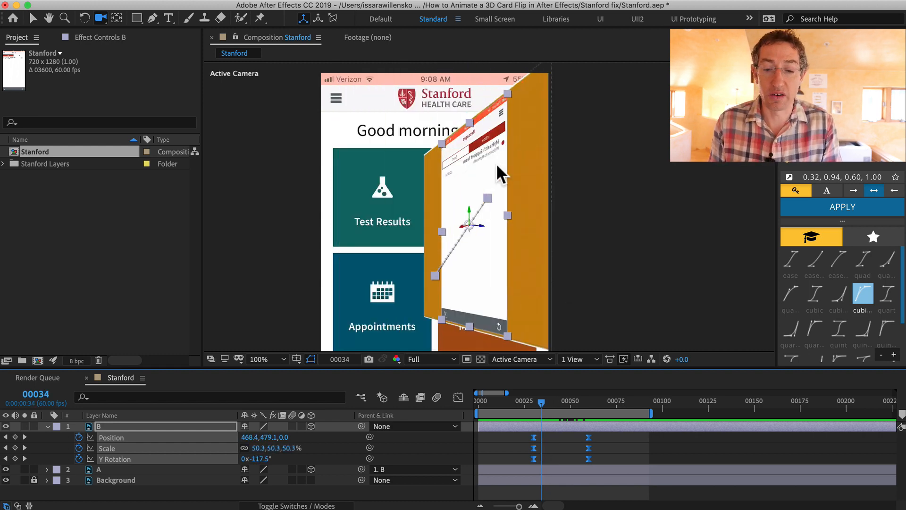
pyautogui.press('pagedown')
pyautogui.press('pagedown')
pyautogui.press('pagedown')
pyautogui.press('pagedown')
pyautogui.press('pagedown')
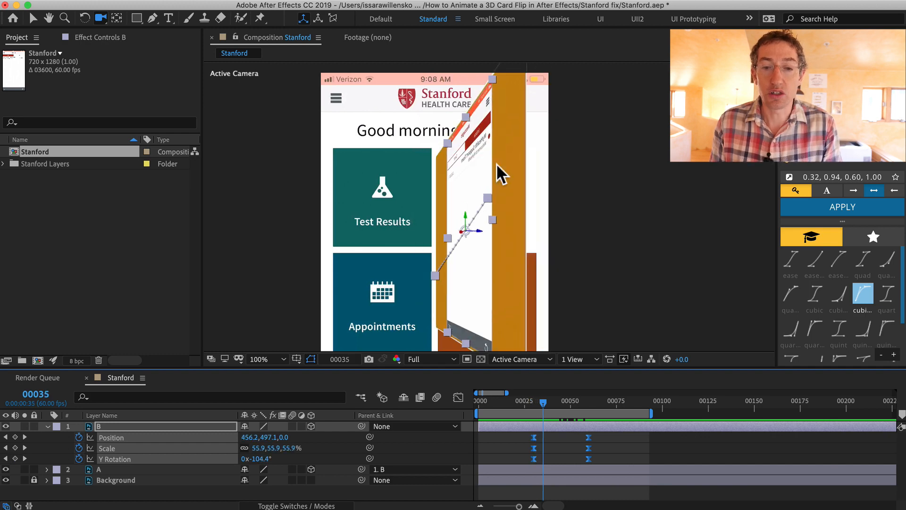
pyautogui.press('pagedown')
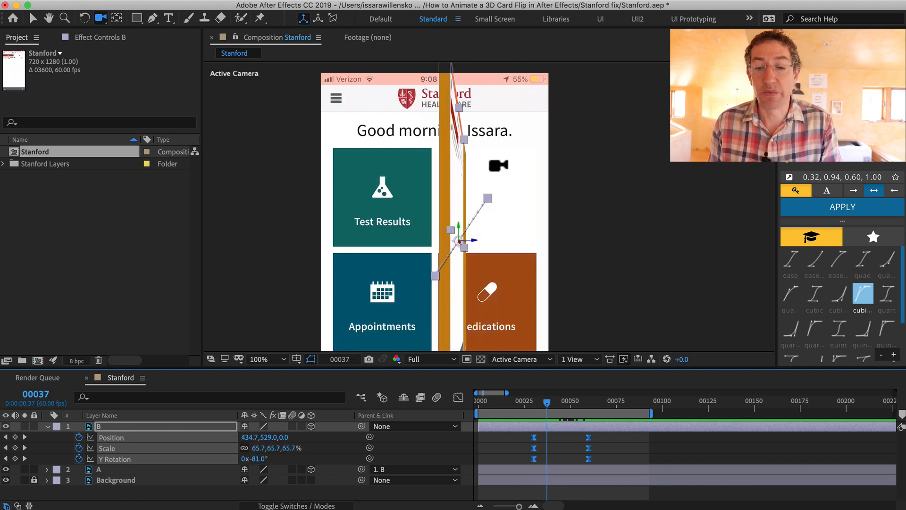
pyautogui.press('pageup')
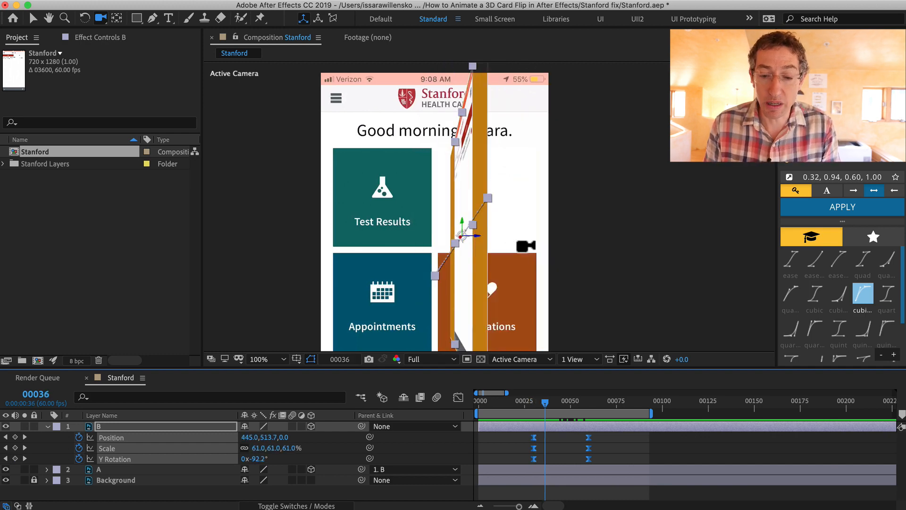
# Trim layer B to start and layer A to end at frame 37, one frame into the flip
pyautogui.press('pagedown')
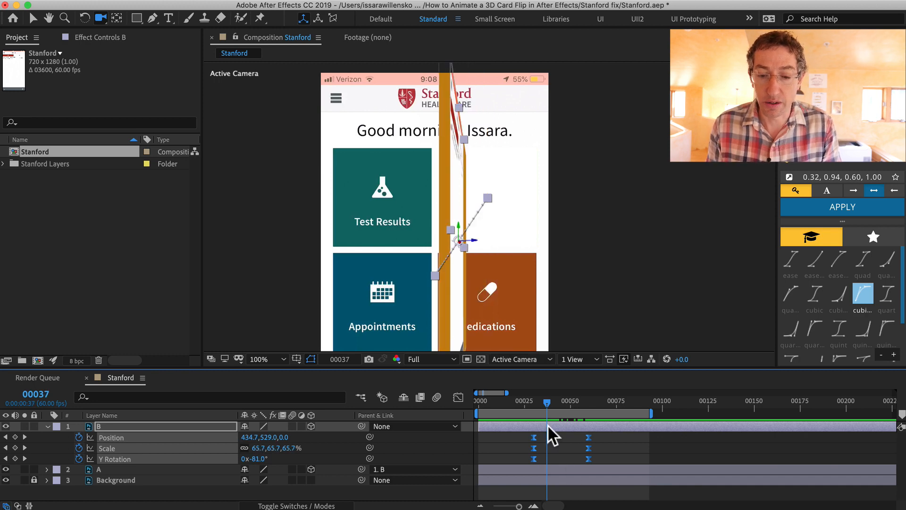
pyautogui.hotkey('alt', '[')
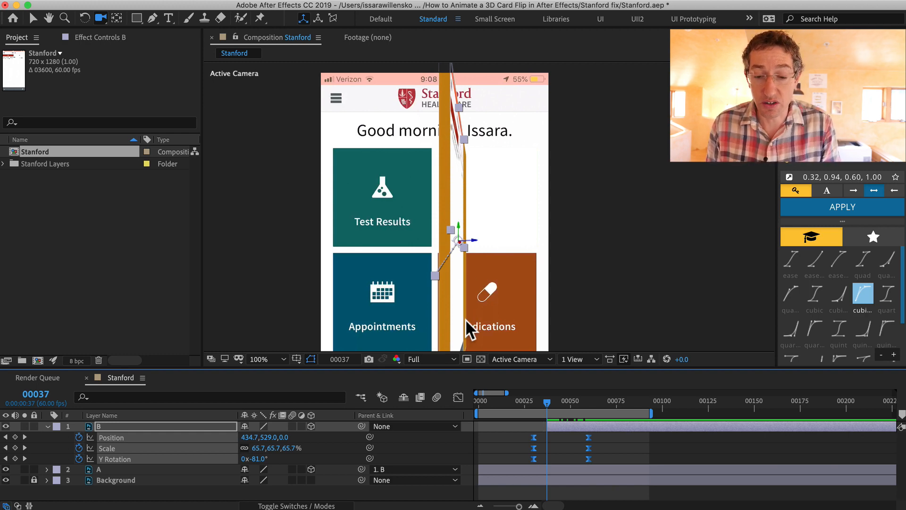
pyautogui.press('super+Down')
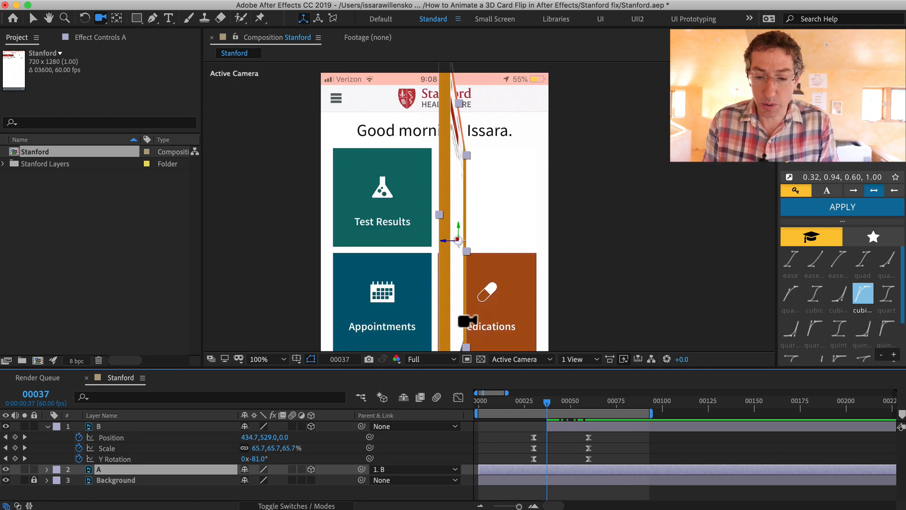
pyautogui.hotkey('alt', ']')
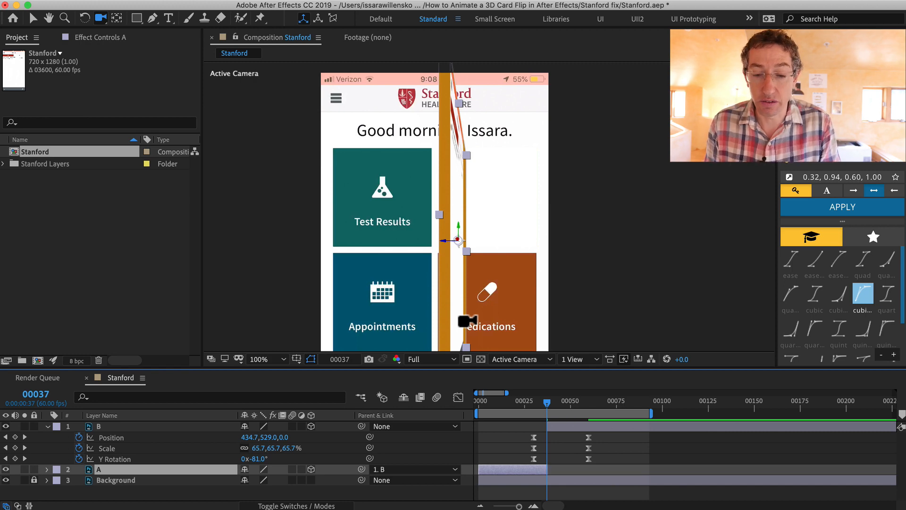
# Step frame by frame around the cut at frame 37, then preview the flip from frame 29
pyautogui.press('pageup')
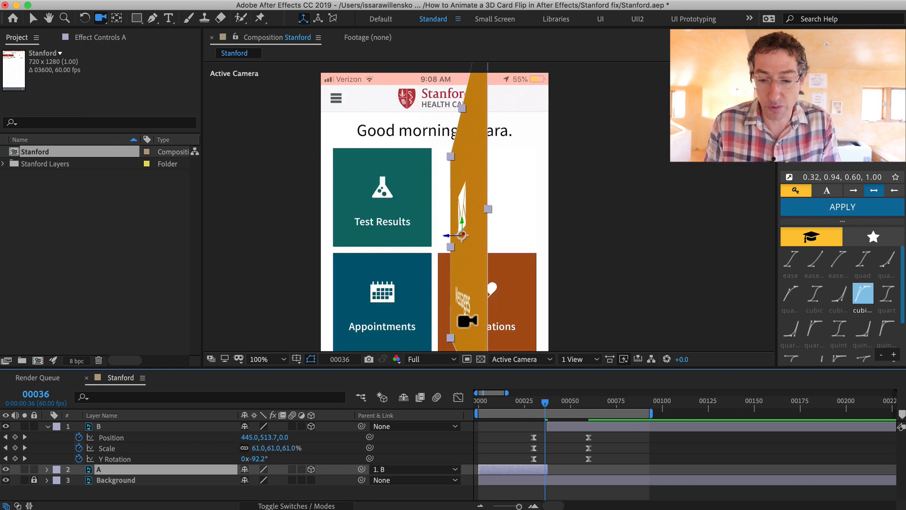
pyautogui.press('pagedown')
pyautogui.press('pagedown')
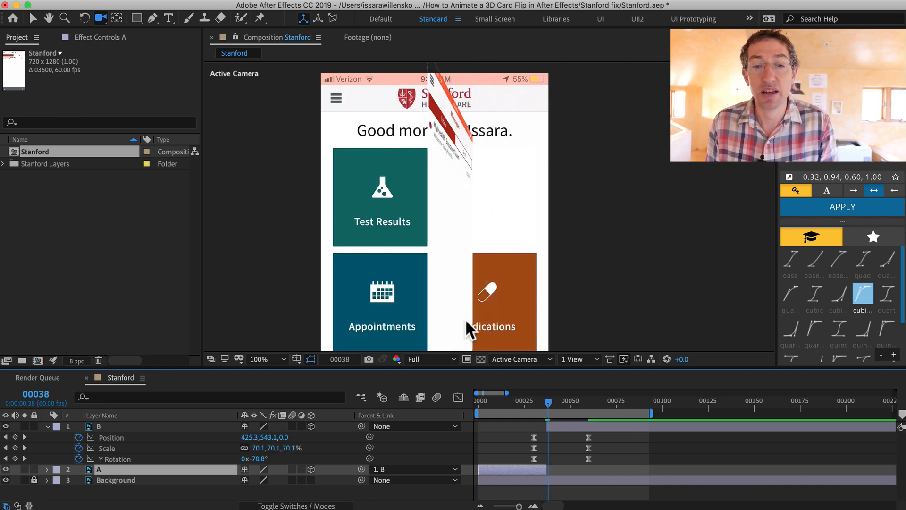
pyautogui.press('pageup')
pyautogui.press('pageup')
pyautogui.press('pageup')
pyautogui.press('pageup')
pyautogui.press('pageup')
pyautogui.press('pageup')
pyautogui.press('pageup')
pyautogui.press('pageup')
pyautogui.press('pageup')
pyautogui.press('pageup')
pyautogui.press('pageup')
pyautogui.press('pageup')
pyautogui.press('pageup')
pyautogui.press('pageup')
pyautogui.press('pageup')
pyautogui.press('pageup')
pyautogui.press('pageup')
pyautogui.press('pageup')
pyautogui.press('pageup')
pyautogui.press('pageup')
pyautogui.press('pageup')
pyautogui.press('pageup')
pyautogui.press('pageup')
pyautogui.press('pageup')
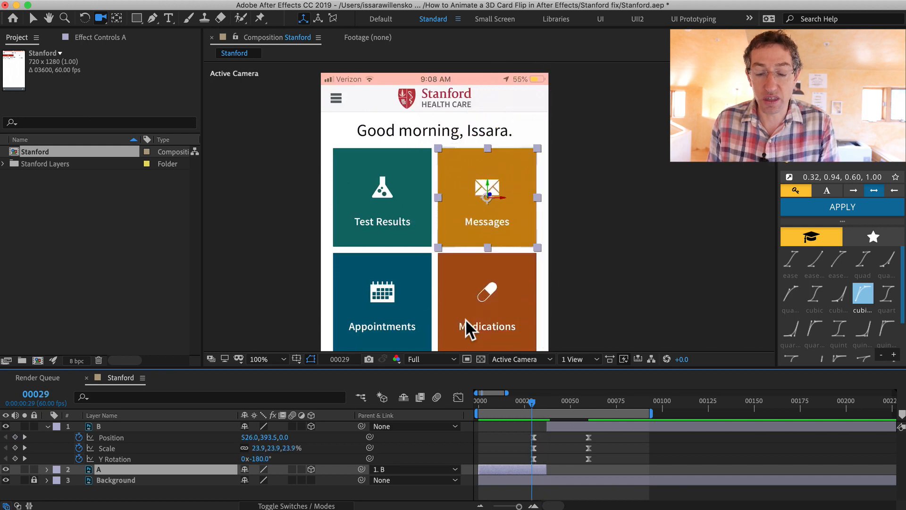
pyautogui.press('space')
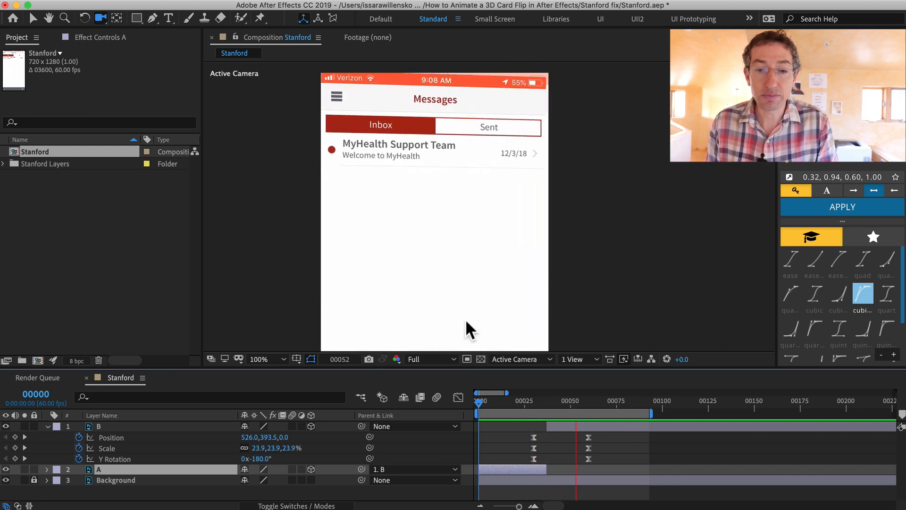
# Maximize the viewer to check the result, then scrub and replay the transition from the start
pyautogui.press('`')
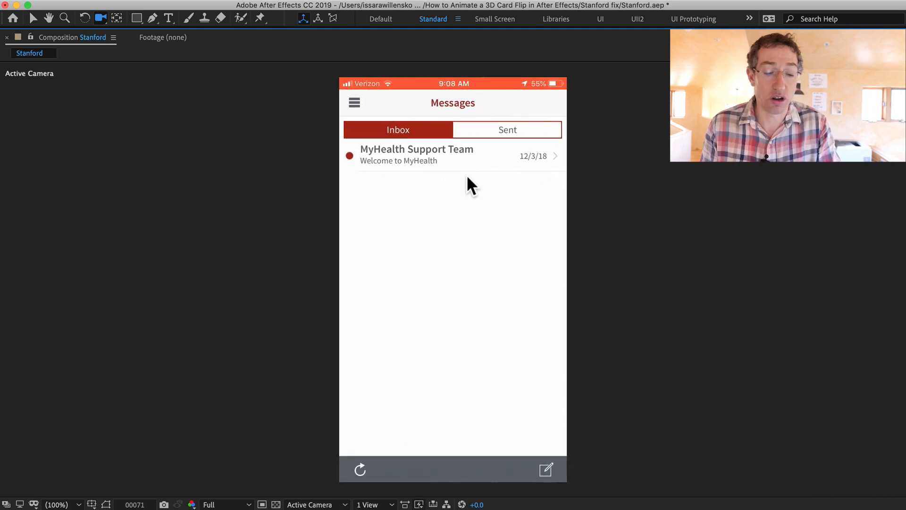
pyautogui.press('`')
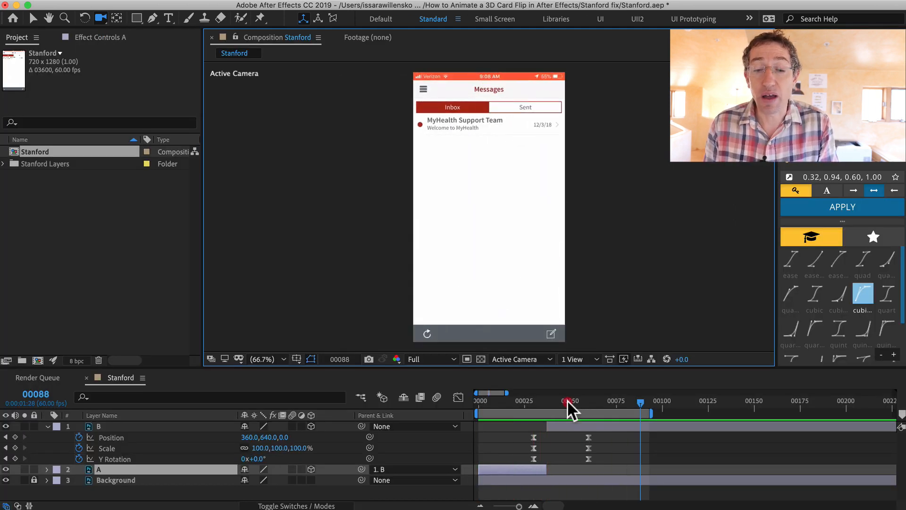
pyautogui.moveTo(567, 401)
pyautogui.mouseDown()
pyautogui.moveTo(552, 399)
pyautogui.moveTo(565, 400)
pyautogui.mouseUp()
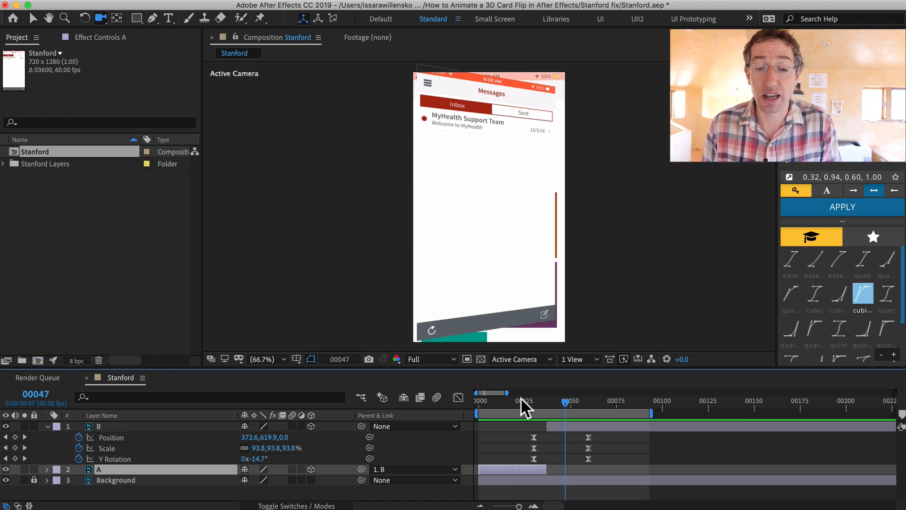
pyautogui.click(473, 400)
pyautogui.press('space')
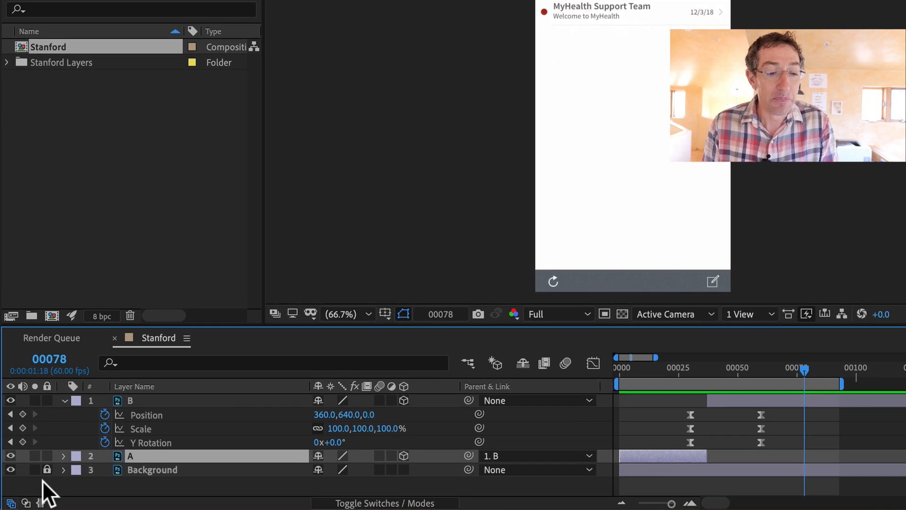
pyautogui.rightClick(30, 487)
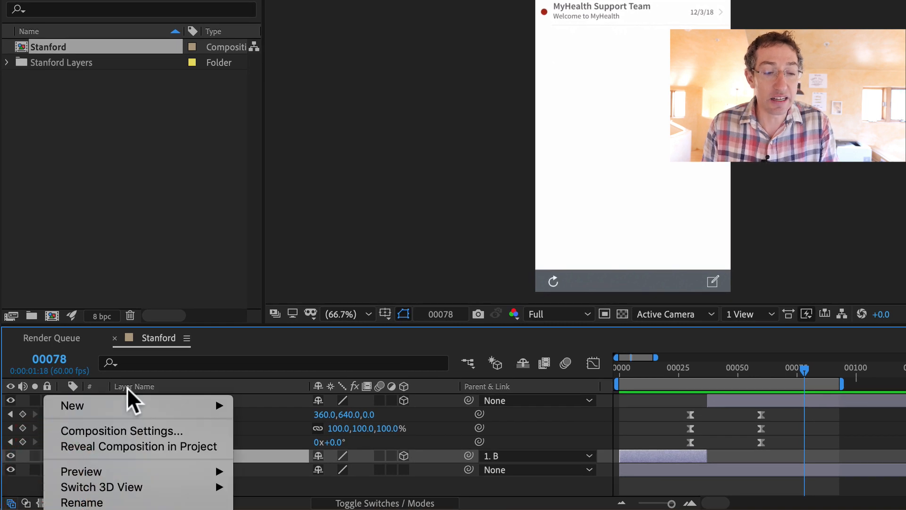
pyautogui.moveTo(111, 402)
pyautogui.press('Escape')
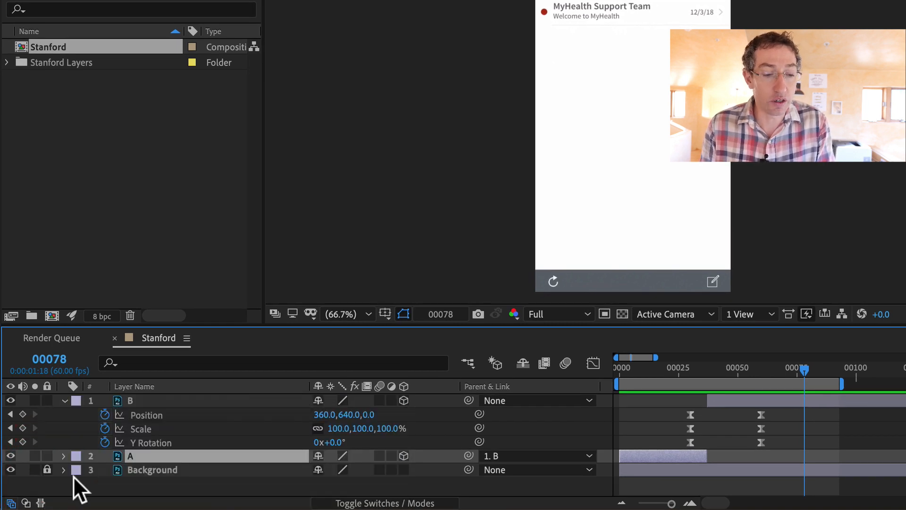
# Add a new Parallel light layer with its intensity set to 100%
pyautogui.click(69, 482)
pyautogui.rightClick(60, 485)
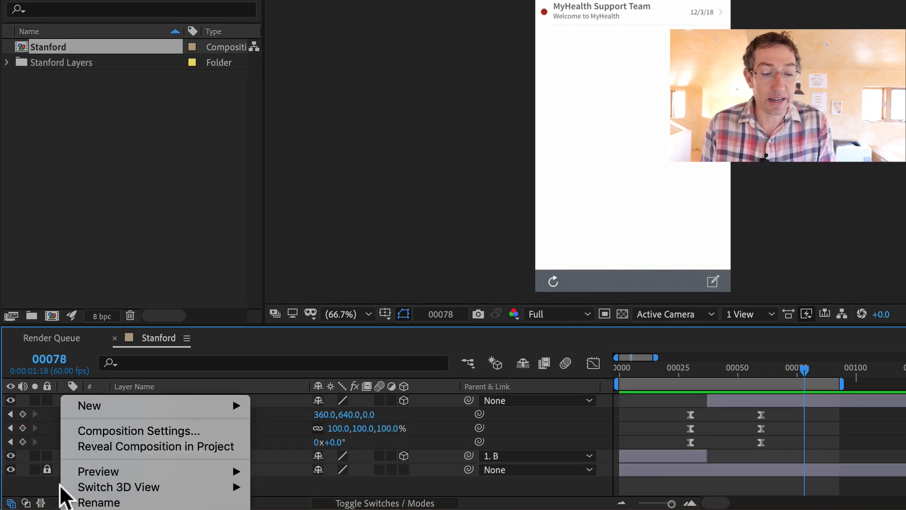
pyautogui.moveTo(128, 402)
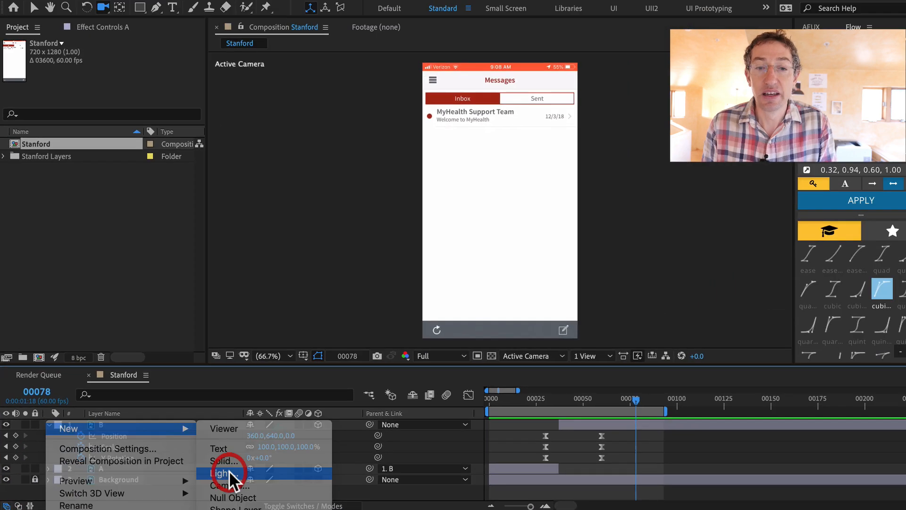
pyautogui.click(293, 461)
pyautogui.moveTo(346, 45); pyautogui.dragTo(486, 92)
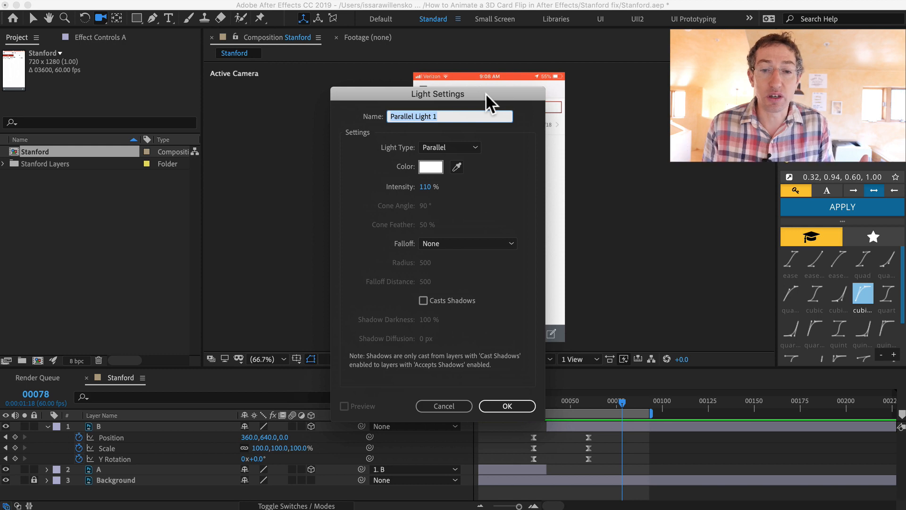
pyautogui.click(427, 187)
pyautogui.write('1')
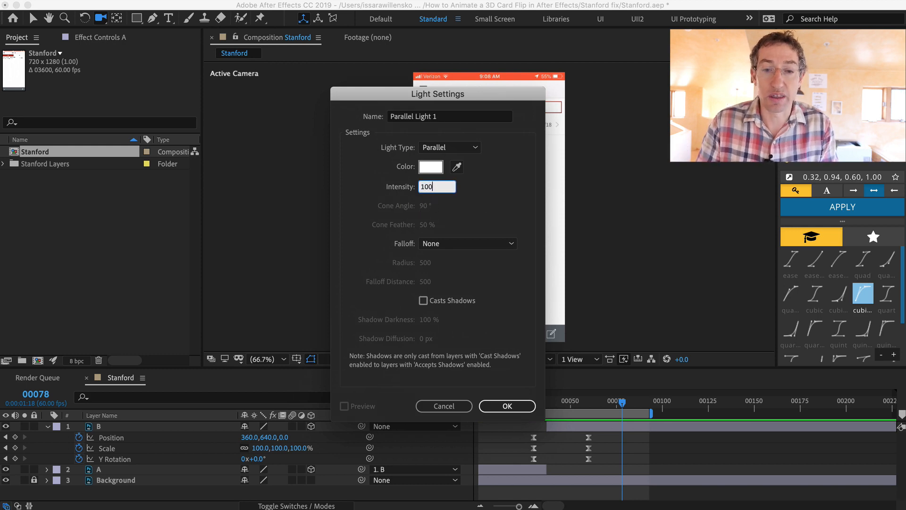
pyautogui.press('Tab')
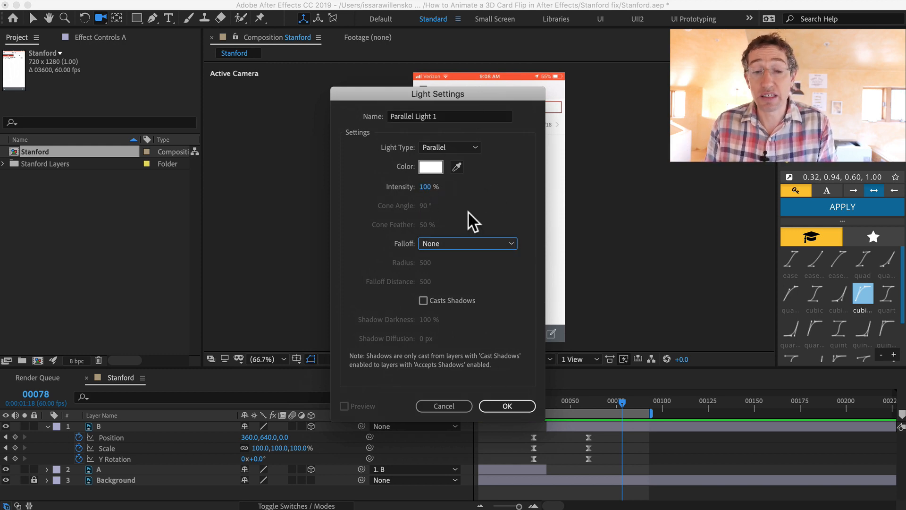
pyautogui.click(503, 405)
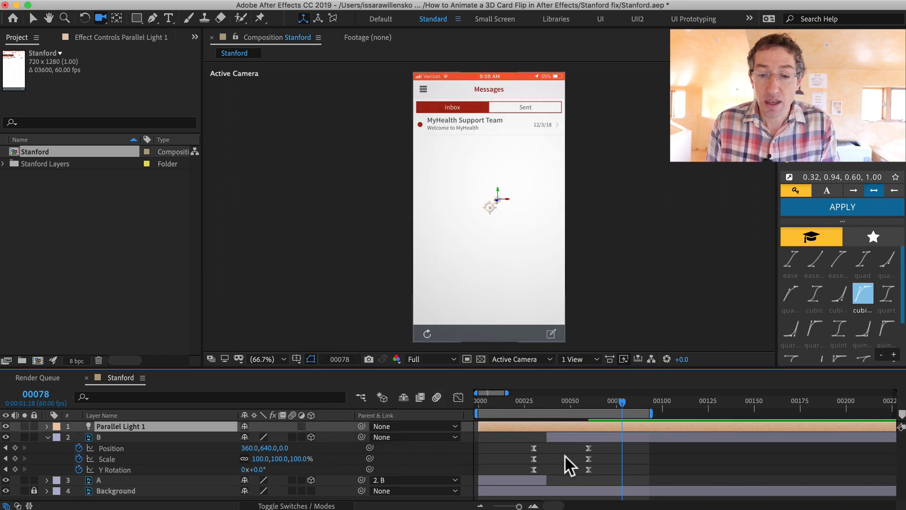
# Step through the middle of the flip frame by frame to inspect the lit card, then preview from frame 27
pyautogui.moveTo(563, 404)
pyautogui.mouseDown()
pyautogui.moveTo(535, 402)
pyautogui.moveTo(571, 398)
pyautogui.moveTo(548, 405)
pyautogui.mouseUp()
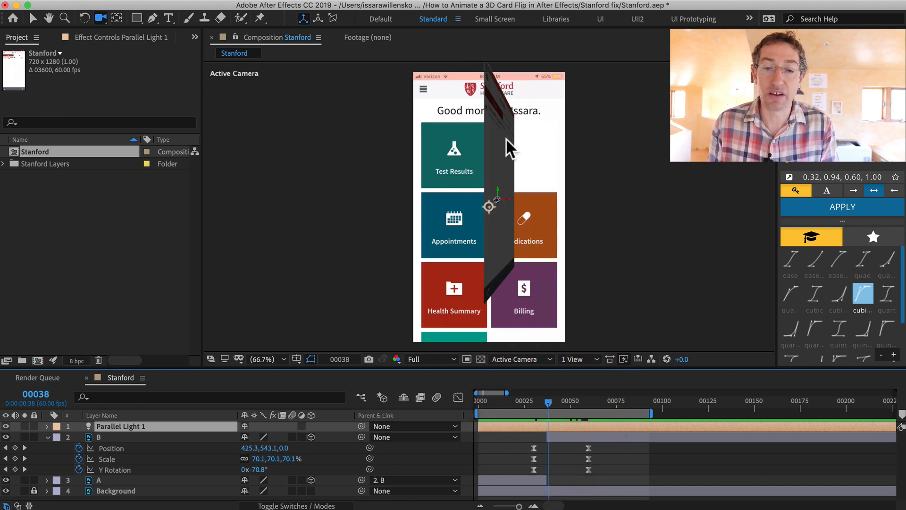
pyautogui.press('pagedown')
pyautogui.press('pagedown')
pyautogui.press('pagedown')
pyautogui.press('pagedown')
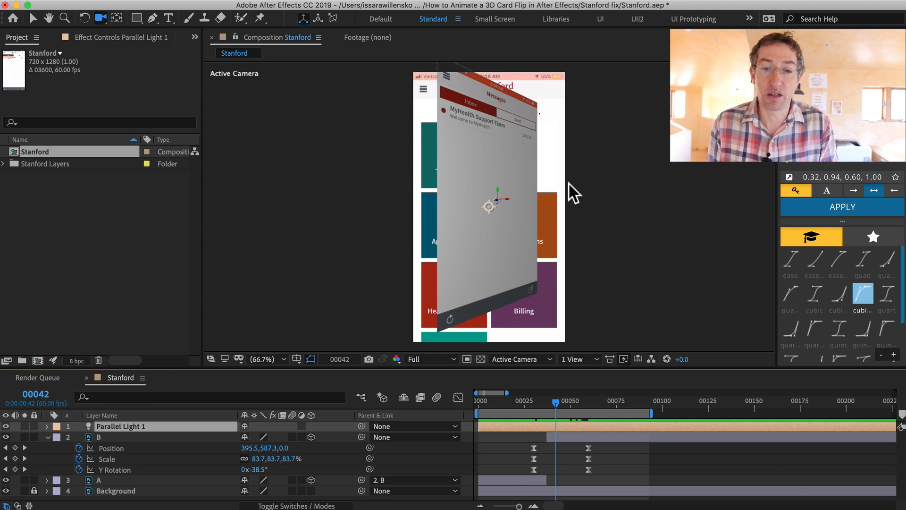
pyautogui.press('pagedown')
pyautogui.press('pagedown')
pyautogui.press('pagedown')
pyautogui.press('pageup')
pyautogui.press('pageup')
pyautogui.press('pageup')
pyautogui.press('pageup')
pyautogui.press('pageup')
pyautogui.press('pageup')
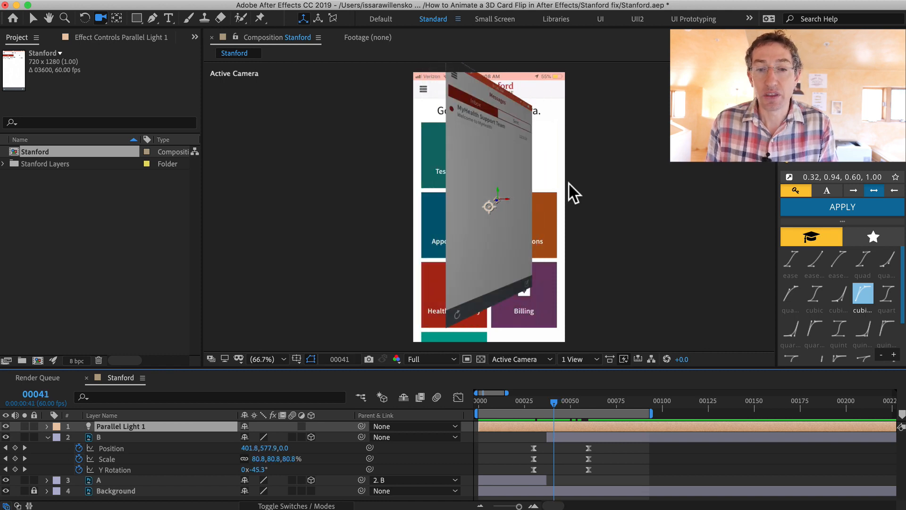
pyautogui.press('pageup')
pyautogui.press('pageup')
pyautogui.press('pageup')
pyautogui.press('pageup')
pyautogui.press('pagedown')
pyautogui.press('pagedown')
pyautogui.press('pagedown')
pyautogui.press('pagedown')
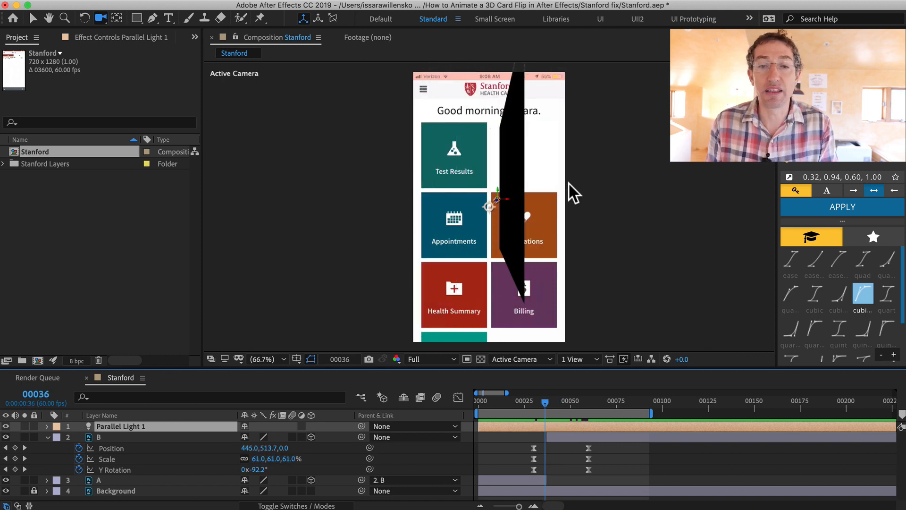
pyautogui.press('pagedown')
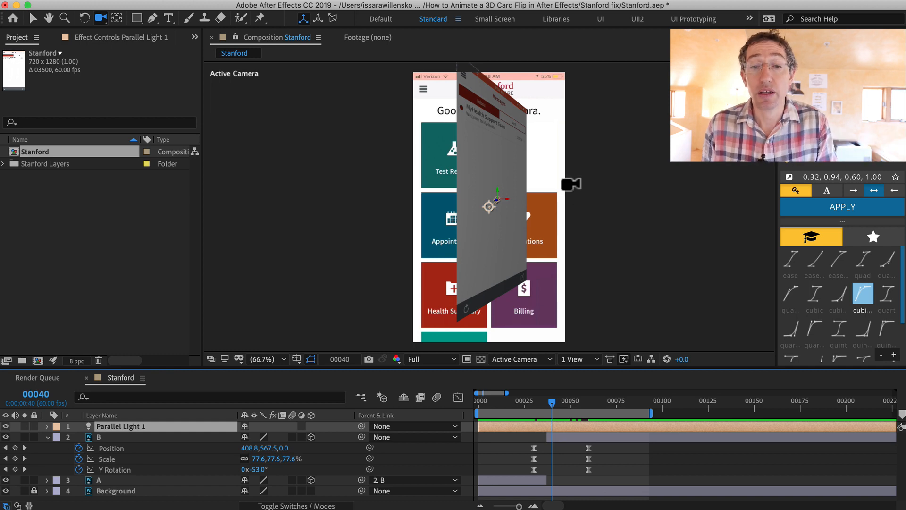
pyautogui.press('pagedown')
pyautogui.press('pagedown')
pyautogui.press('pagedown')
pyautogui.press('pagedown')
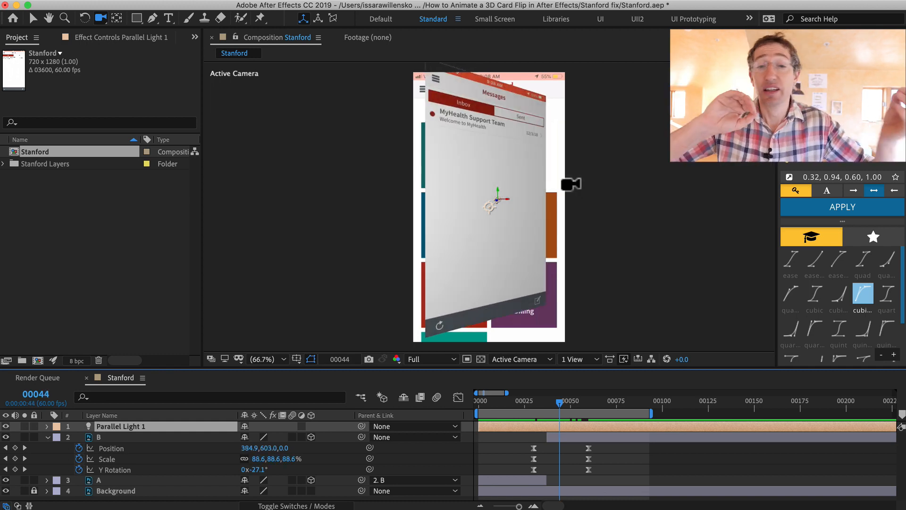
pyautogui.press('pageup')
pyautogui.press('pageup')
pyautogui.press('pageup')
pyautogui.press('pageup')
pyautogui.press('pageup')
pyautogui.press('pageup')
pyautogui.press('pageup')
pyautogui.press('pageup')
pyautogui.press('pageup')
pyautogui.press('pageup')
pyautogui.press('pageup')
pyautogui.press('pageup')
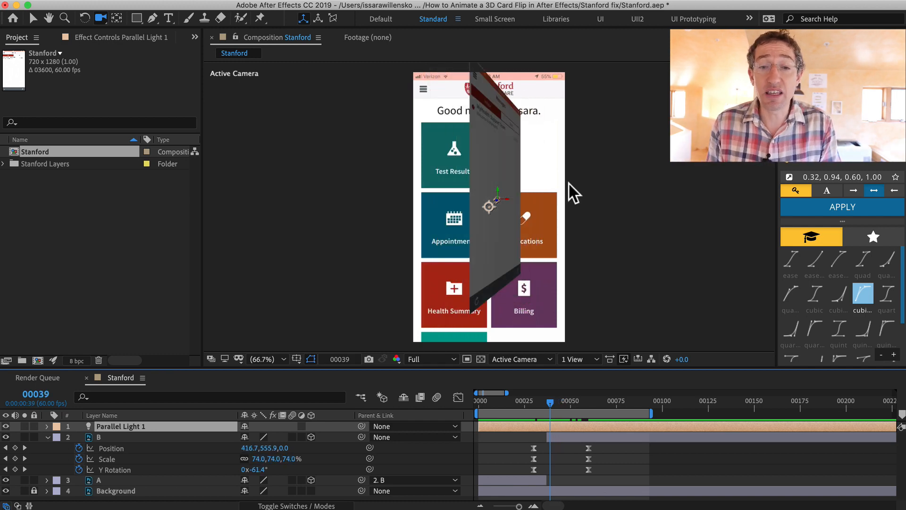
pyautogui.press('pageup')
pyautogui.press('pageup')
pyautogui.press('pageup')
pyautogui.press('pageup')
pyautogui.press('pageup')
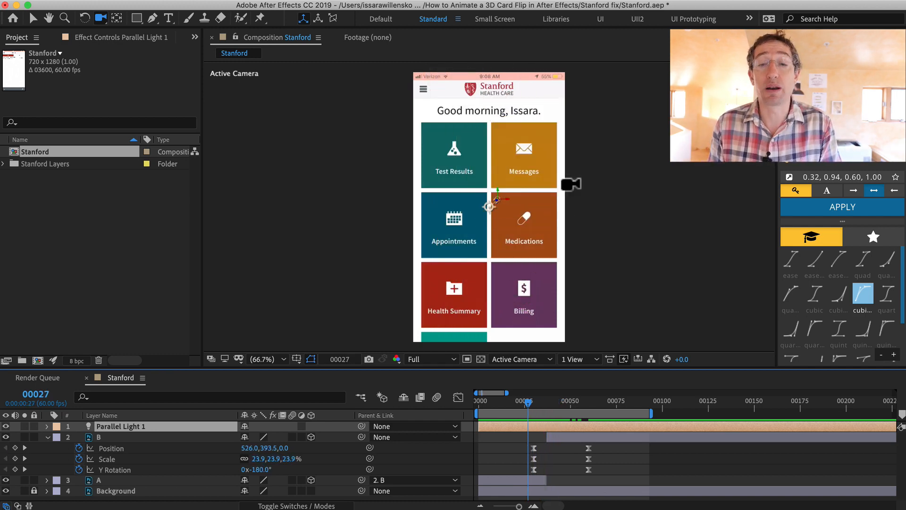
pyautogui.press('space')
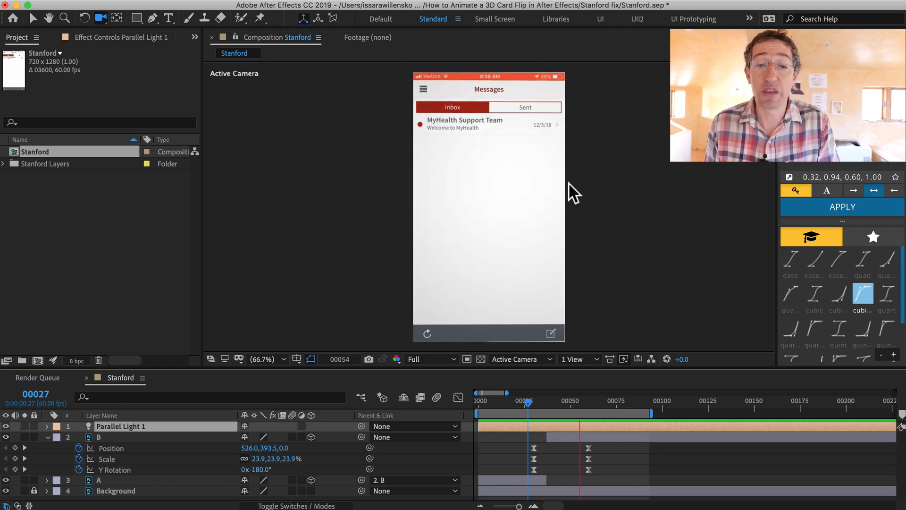
# Switch to the QuickTime player and step through the original Stanford screen recording to compare its flip with the fix
pyautogui.press('super+Tab')
pyautogui.press('super+Tab')
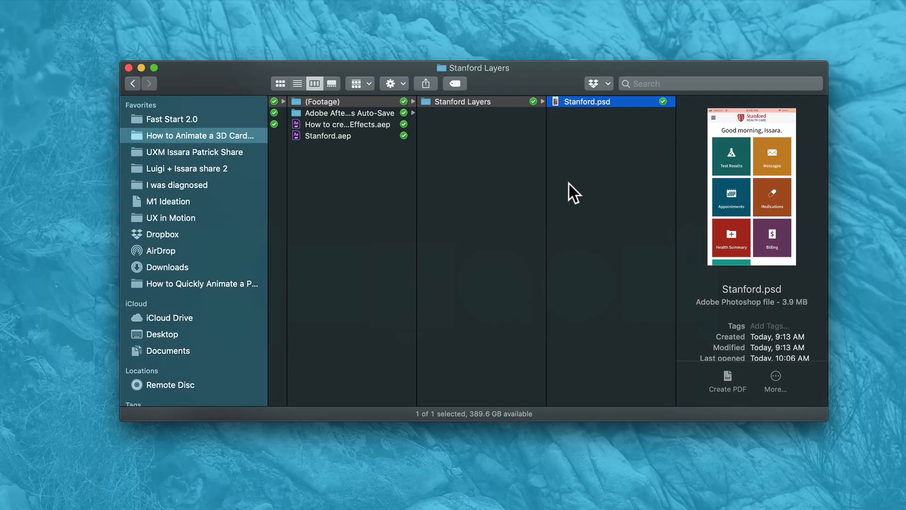
pyautogui.press('super+Tab')
pyautogui.press('super+Tab')
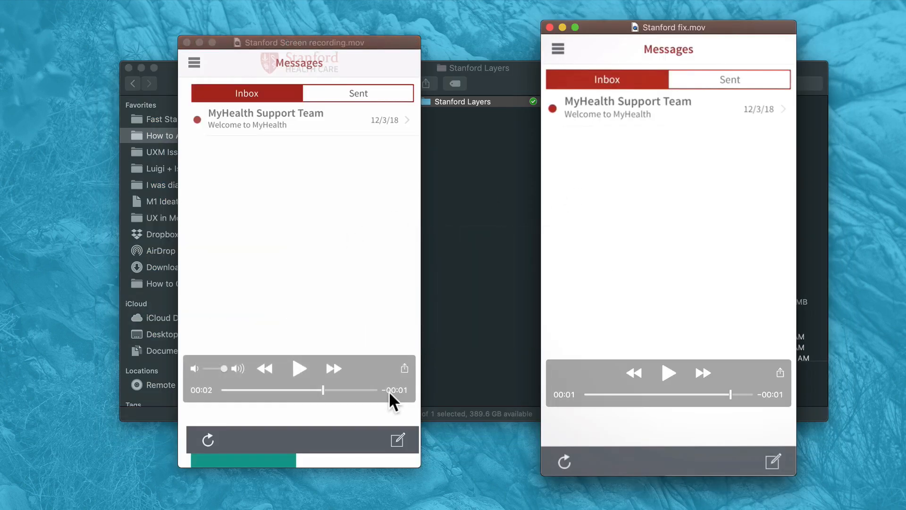
pyautogui.moveTo(390, 391); pyautogui.dragTo(294, 391)
pyautogui.press('Left')
pyautogui.press('Left')
pyautogui.press('Left')
pyautogui.press('Left')
pyautogui.press('Left')
pyautogui.press('Right')
pyautogui.press('Right')
pyautogui.press('Right')
pyautogui.press('Right')
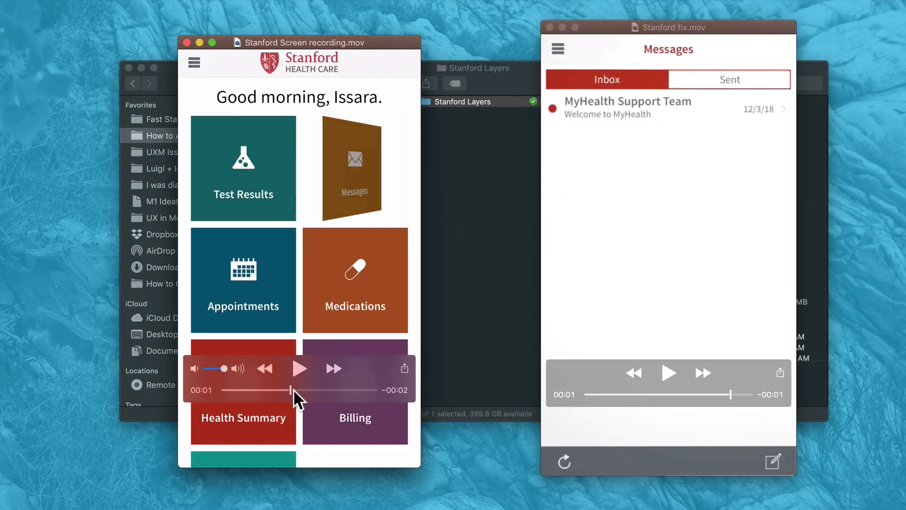
pyautogui.press('Right')
pyautogui.press('Right')
pyautogui.press('Right')
pyautogui.press('Left')
pyautogui.press('Left')
pyautogui.press('Left')
pyautogui.press('Left')
pyautogui.press('Left')
pyautogui.press('Left')
pyautogui.press('Left')
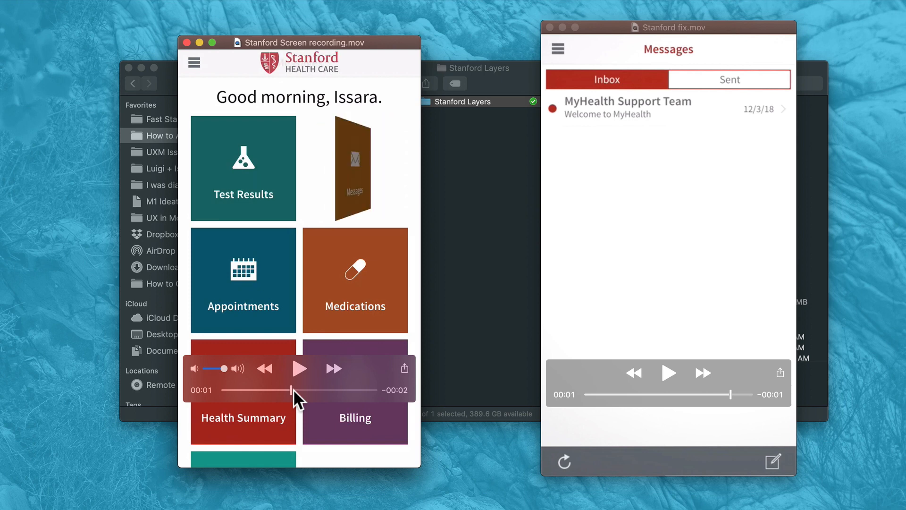
pyautogui.press('Right')
pyautogui.press('Left')
pyautogui.press('Left')
pyautogui.press('Left')
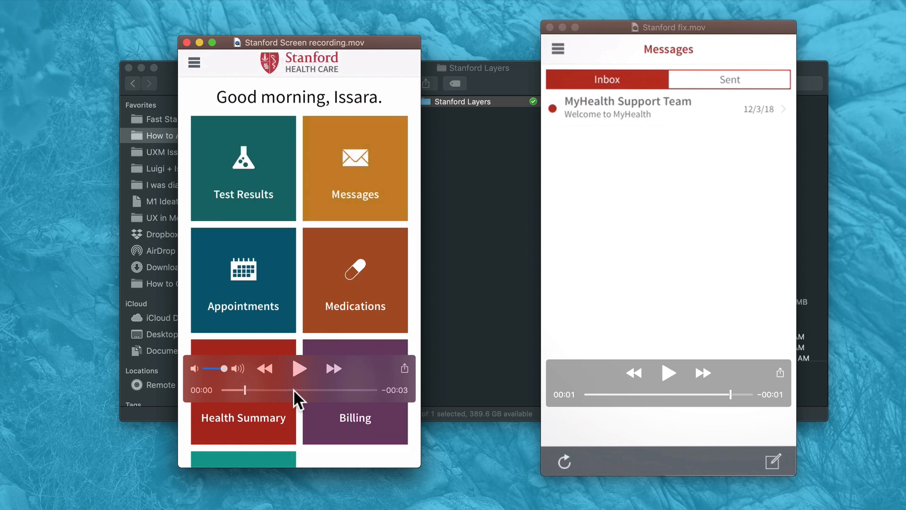
pyautogui.press('space')
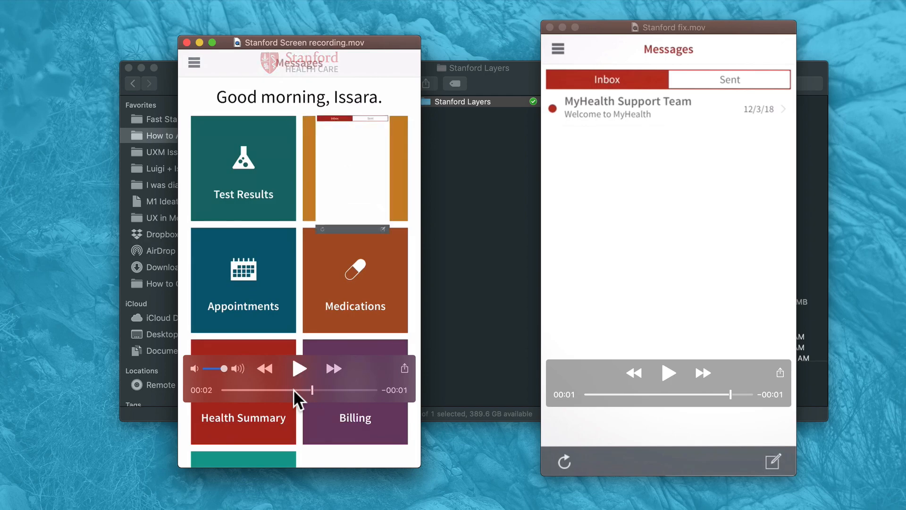
# Return to After Effects and duplicate the Stanford composition in the project
pyautogui.press('space')
pyautogui.press('super+Tab')
pyautogui.press('super+Tab')
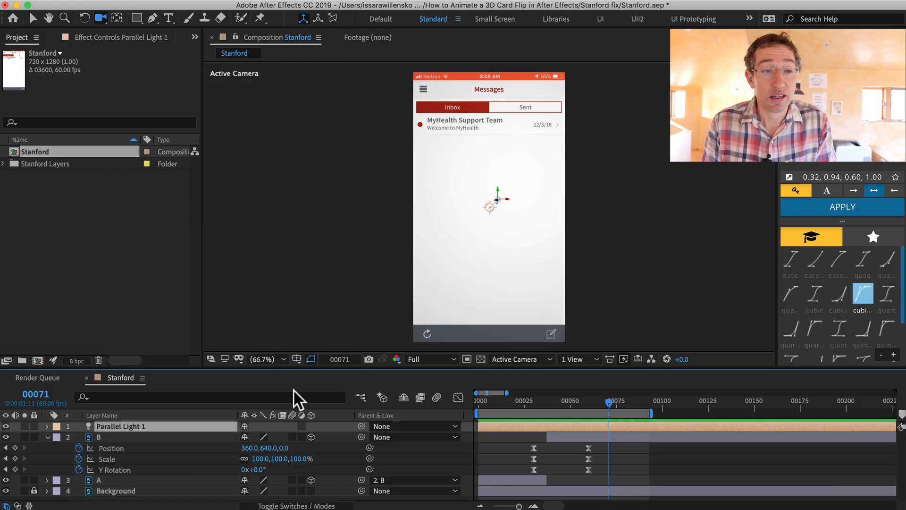
pyautogui.click(21, 231)
pyautogui.click(13, 150)
pyautogui.press('super+d')
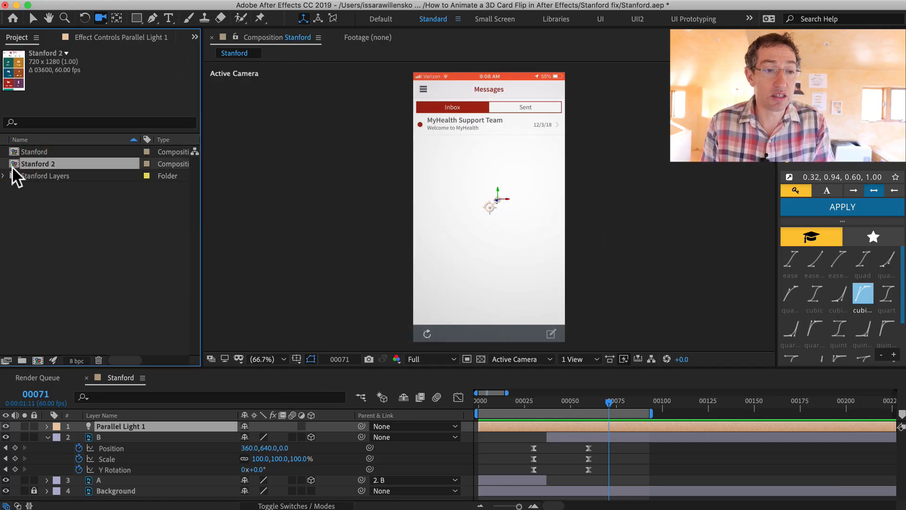
# Rename the duplicate composition to "Stanford Rotate other way" and open it
pyautogui.doubleClick(19, 164)
pyautogui.press('Return')
pyautogui.write('Stanford Rotate other way')
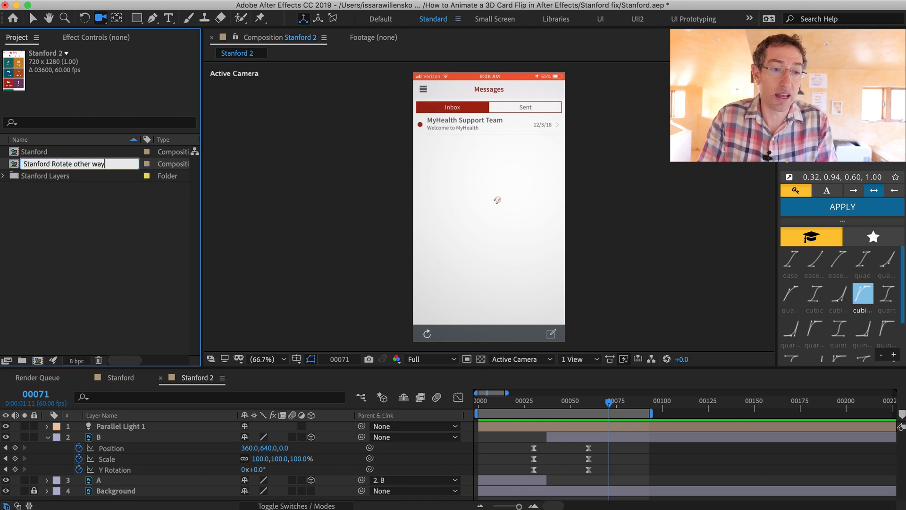
pyautogui.press('Return')
pyautogui.doubleClick(13, 177)
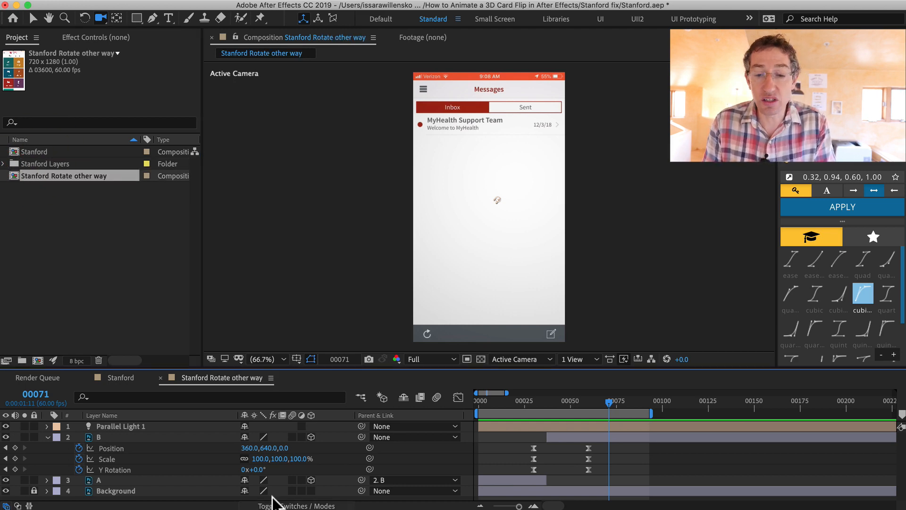
# At frame 30, set layer B's Y Rotation keyframe to +180° so the card flips the opposite way
pyautogui.moveTo(559, 400); pyautogui.dragTo(534, 397)
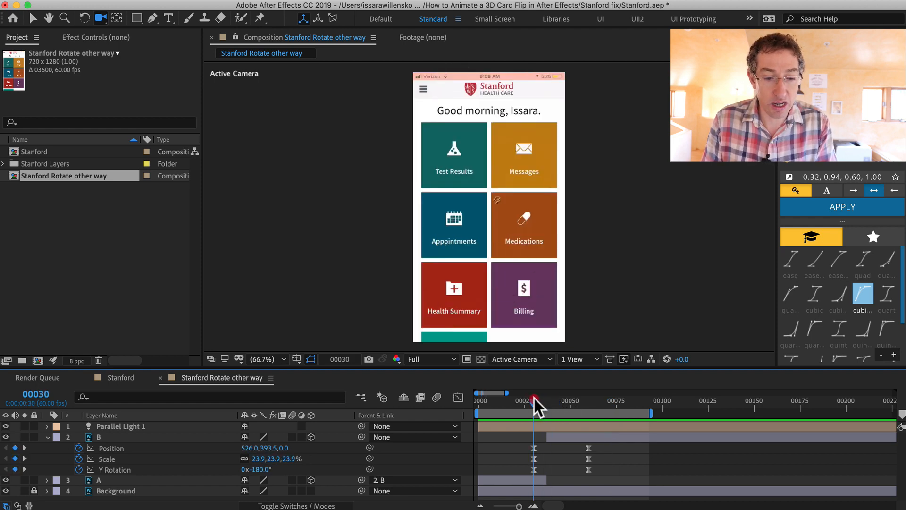
pyautogui.click(259, 470)
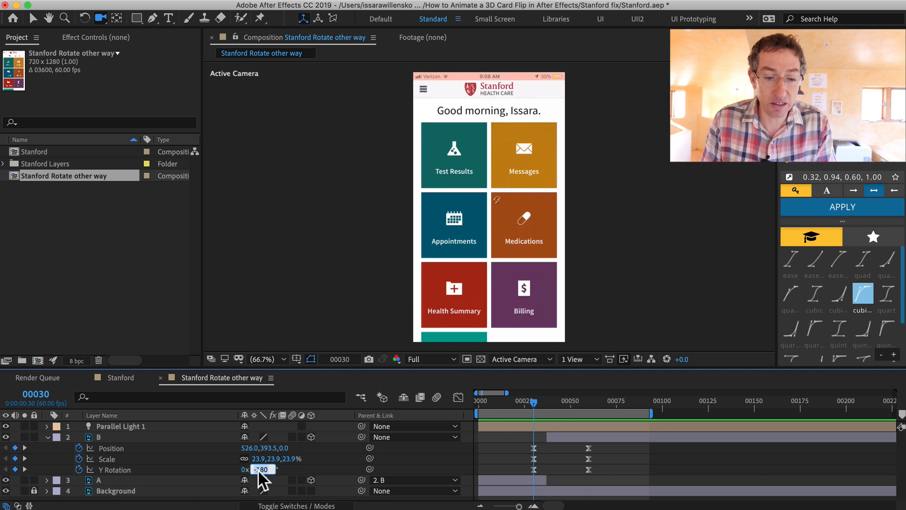
pyautogui.press('Return')
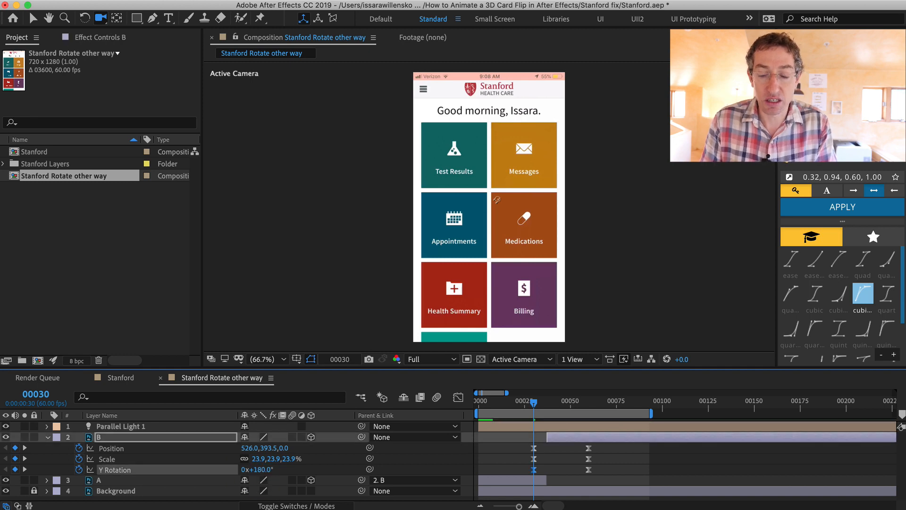
# Apply the cubic easing preset to layer B's keyframes and preview the reversed flip
pyautogui.moveTo(533, 401); pyautogui.dragTo(587, 409)
pyautogui.press('space')
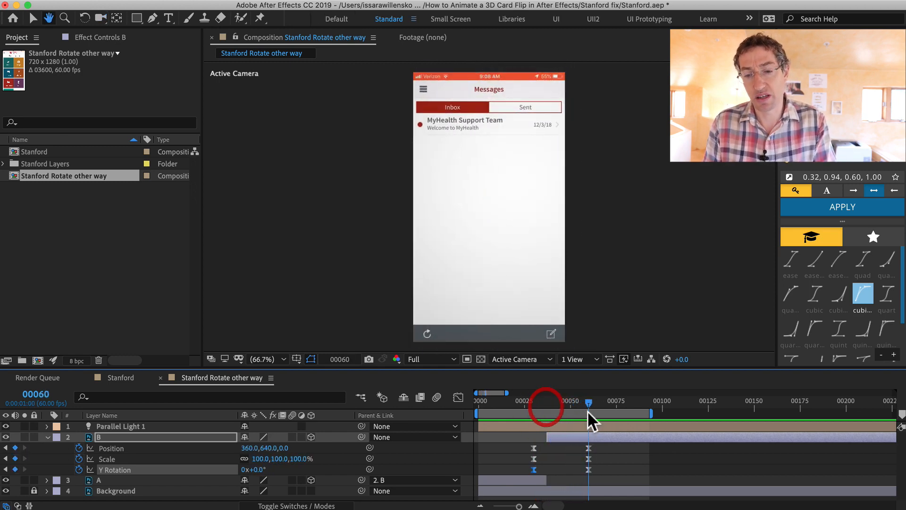
pyautogui.moveTo(522, 440); pyautogui.dragTo(600, 474)
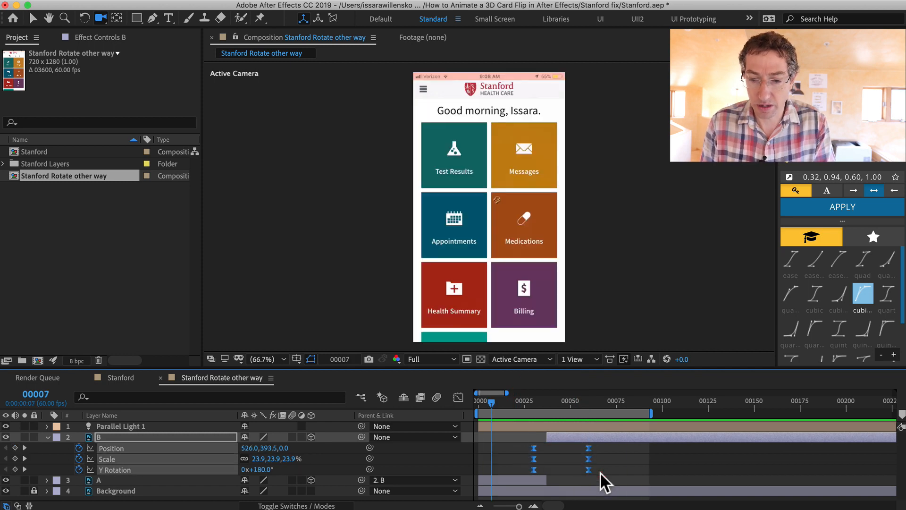
pyautogui.click(862, 295)
pyautogui.click(634, 463)
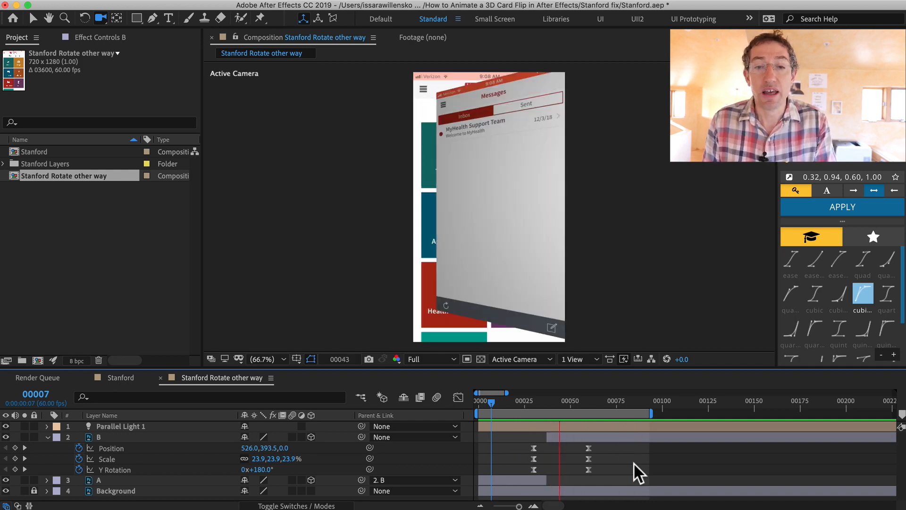
pyautogui.press('space')
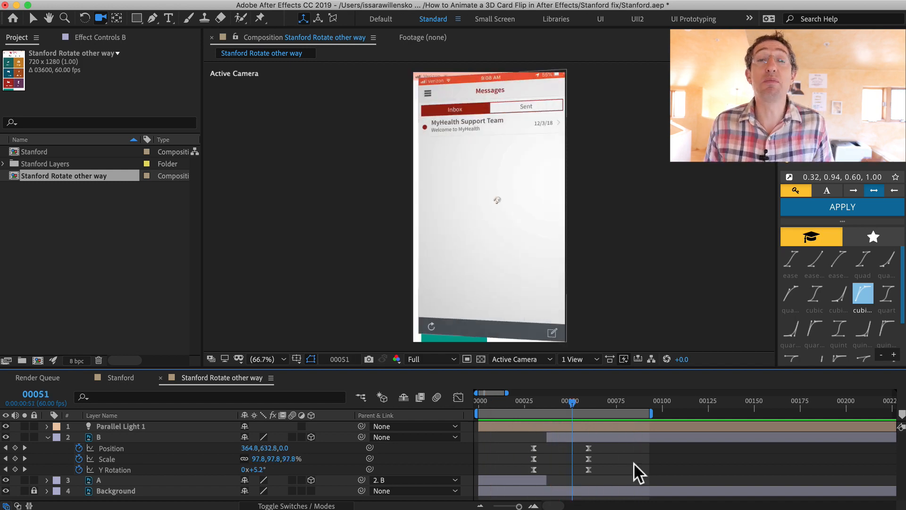